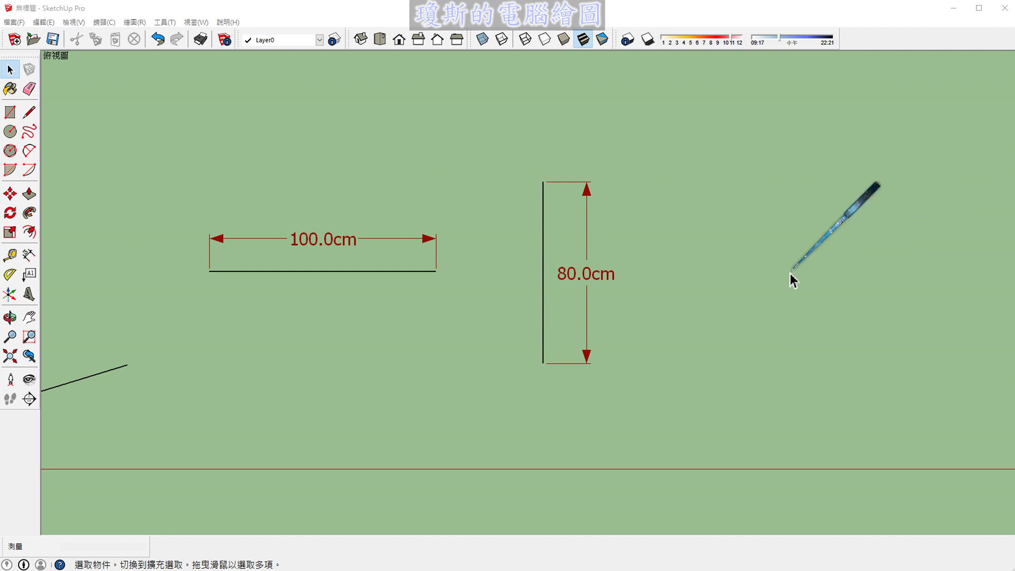
# Pan the view left to open empty space right of the 80.0 cm dimension.
pyautogui.press('o')
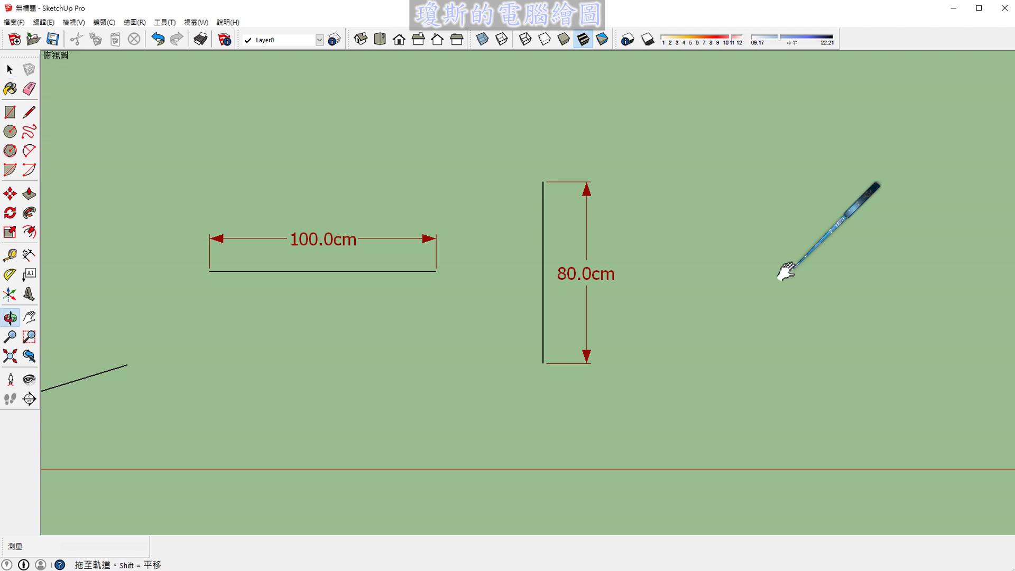
pyautogui.moveTo(782, 275)
pyautogui.keyDown('shift'); pyautogui.mouseDown()
pyautogui.moveTo(566, 247)
pyautogui.moveTo(463, 257)
pyautogui.mouseUp(); pyautogui.keyUp('shift')
pyautogui.press('space')
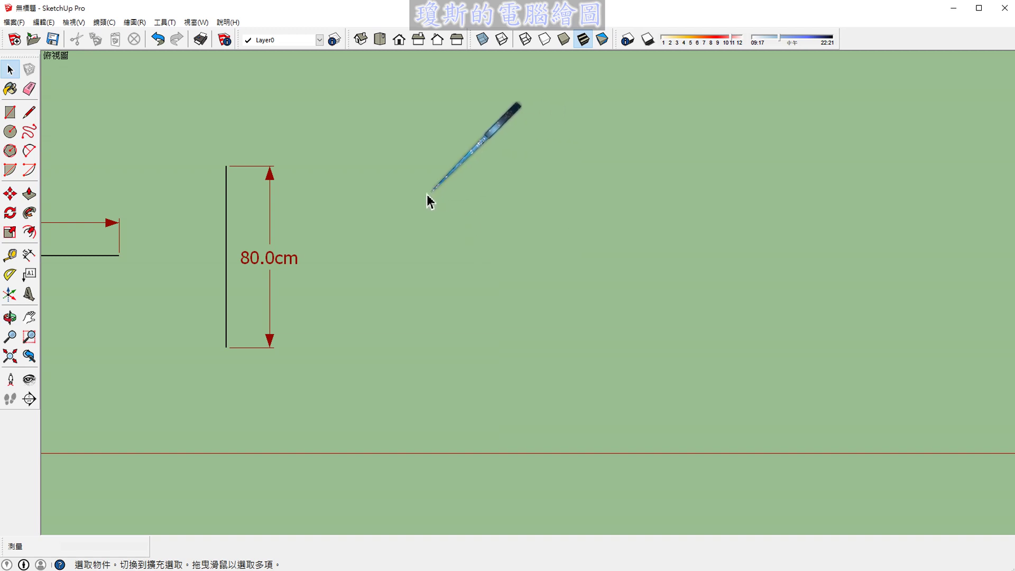
# Sketch on-screen planning marks for the 80×30 rectangle, then clear them.
pyautogui.click(471, 249)
pyautogui.moveTo(471, 249); pyautogui.dragTo(462, 355)
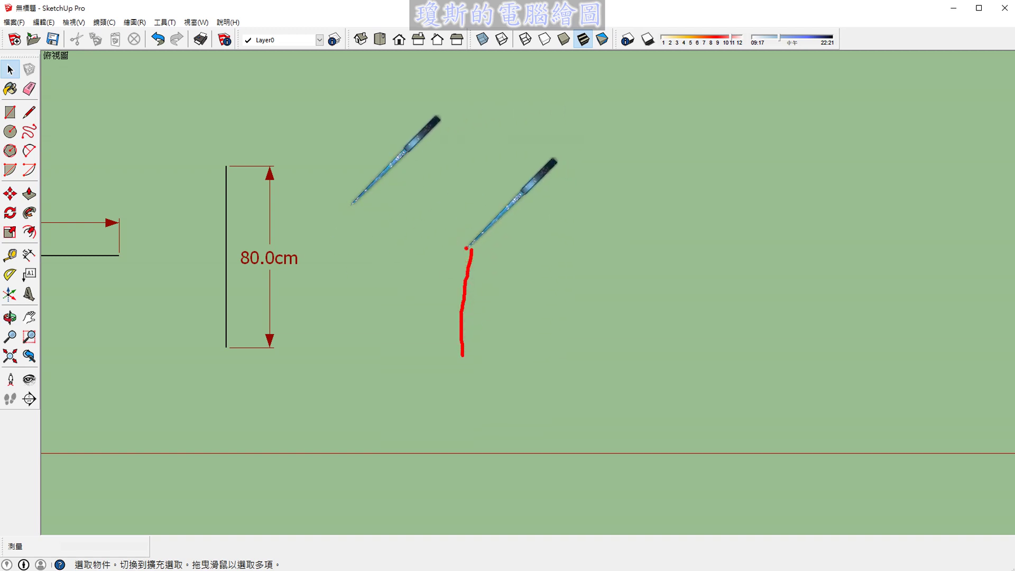
pyautogui.moveTo(466, 247)
pyautogui.mouseDown()
pyautogui.moveTo(657, 247)
pyautogui.moveTo(654, 357)
pyautogui.mouseUp()
pyautogui.moveTo(464, 352); pyautogui.dragTo(644, 355)
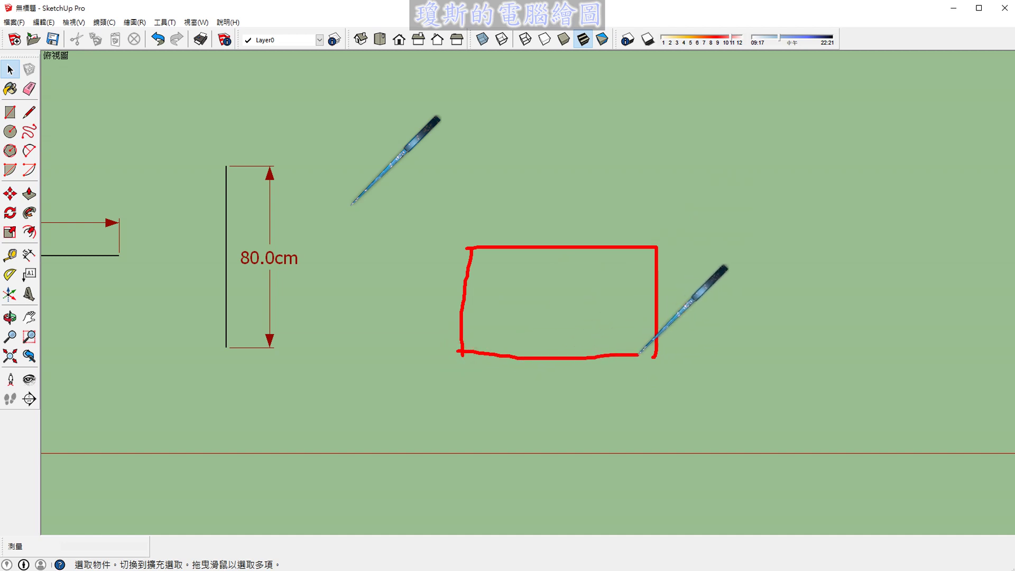
pyautogui.moveTo(468, 233); pyautogui.dragTo(464, 149)
pyautogui.moveTo(430, 197)
pyautogui.mouseDown()
pyautogui.moveTo(508, 195)
pyautogui.moveTo(452, 211)
pyautogui.mouseUp()
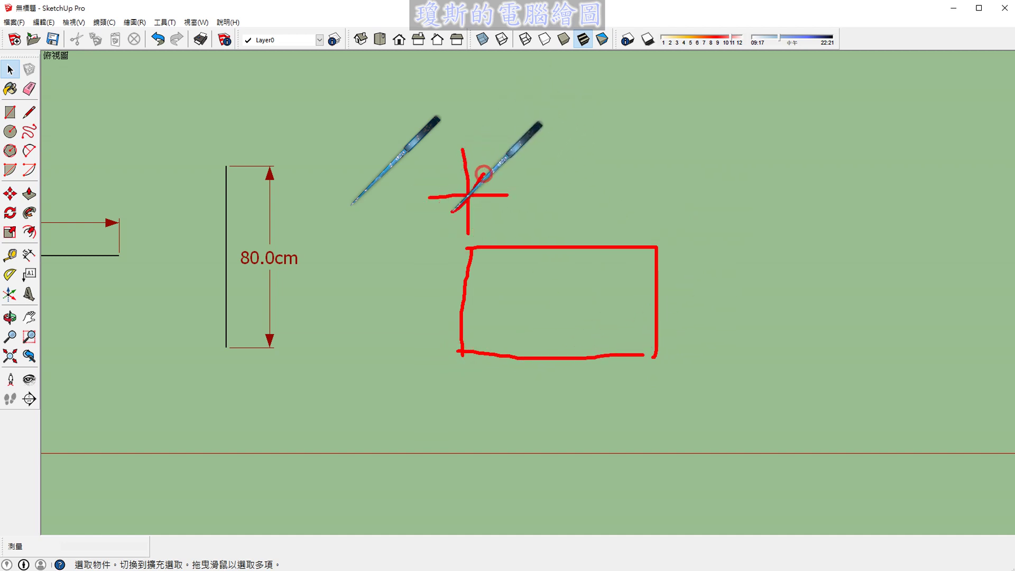
pyautogui.moveTo(552, 188)
pyautogui.mouseDown()
pyautogui.moveTo(531, 175)
pyautogui.moveTo(665, 195)
pyautogui.moveTo(659, 217)
pyautogui.mouseUp()
pyautogui.moveTo(676, 177)
pyautogui.mouseDown()
pyautogui.moveTo(641, 217)
pyautogui.moveTo(701, 274)
pyautogui.moveTo(746, 246)
pyautogui.moveTo(682, 268)
pyautogui.moveTo(683, 323)
pyautogui.mouseUp()
pyautogui.moveTo(724, 294); pyautogui.dragTo(686, 394)
pyautogui.moveTo(669, 354)
pyautogui.mouseDown()
pyautogui.moveTo(727, 354)
pyautogui.moveTo(664, 377)
pyautogui.mouseUp()
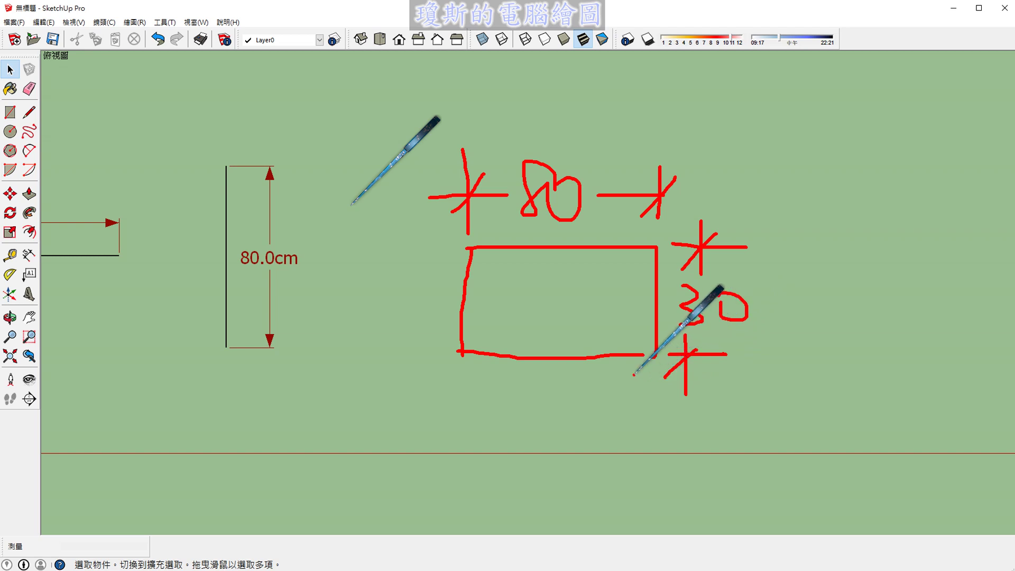
pyautogui.press('Escape')
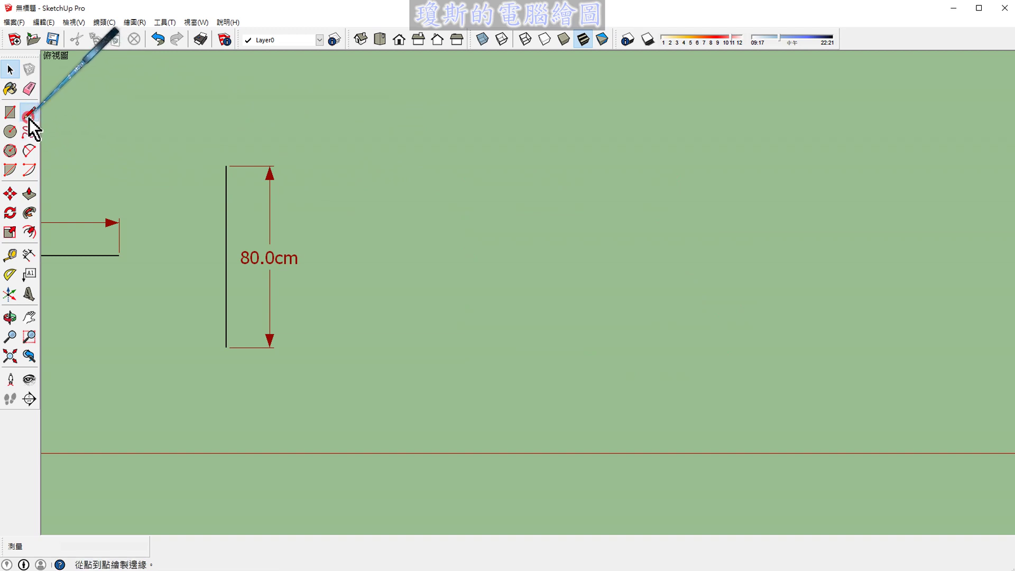
# From a first corner, draw the bottom and right edges and an 80 cm top edge with the Line tool.
pyautogui.click(29, 119)
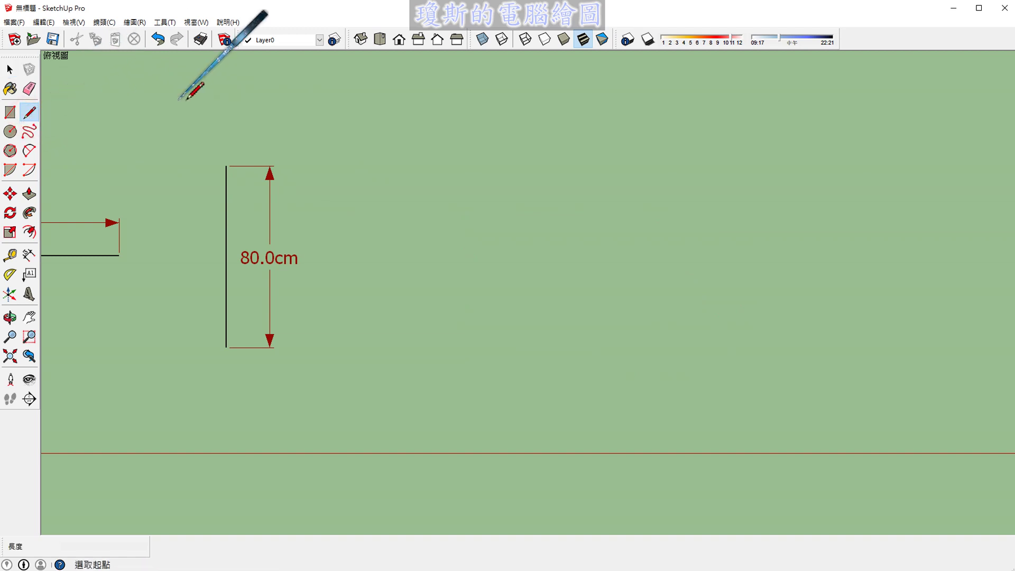
pyautogui.click(422, 337)
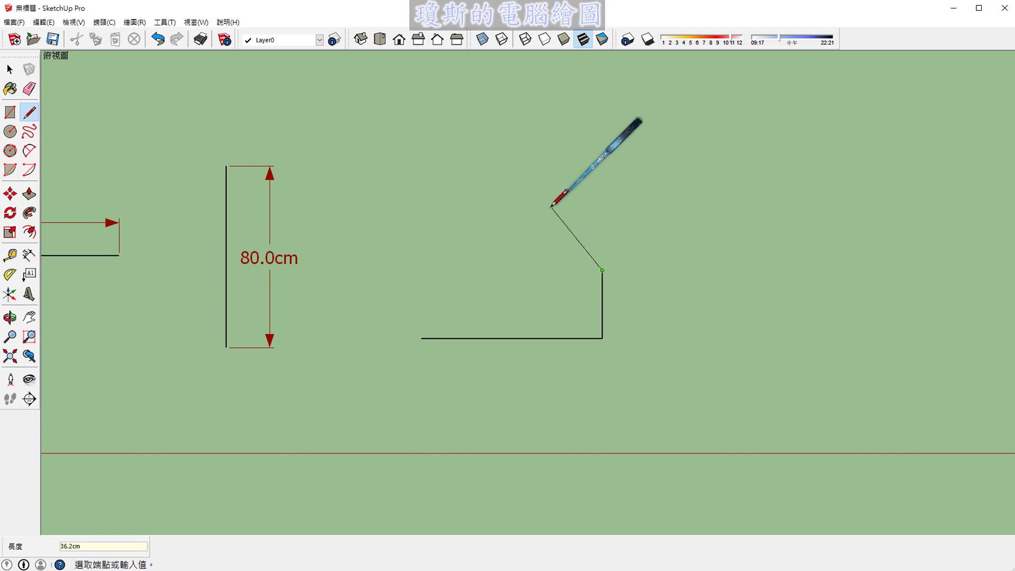
pyautogui.scroll(3, 459, 268)
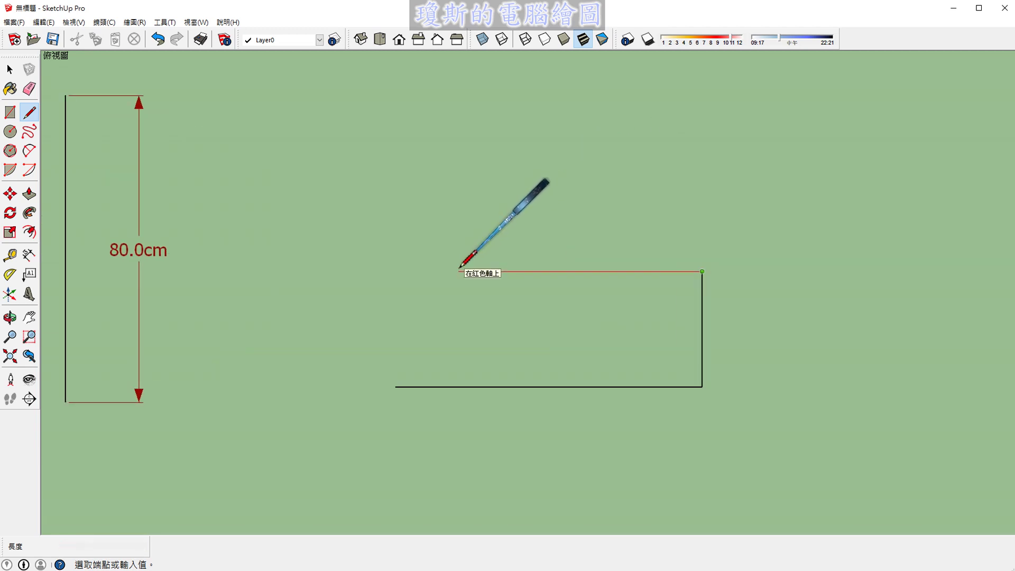
pyautogui.scroll(-2, 459, 268)
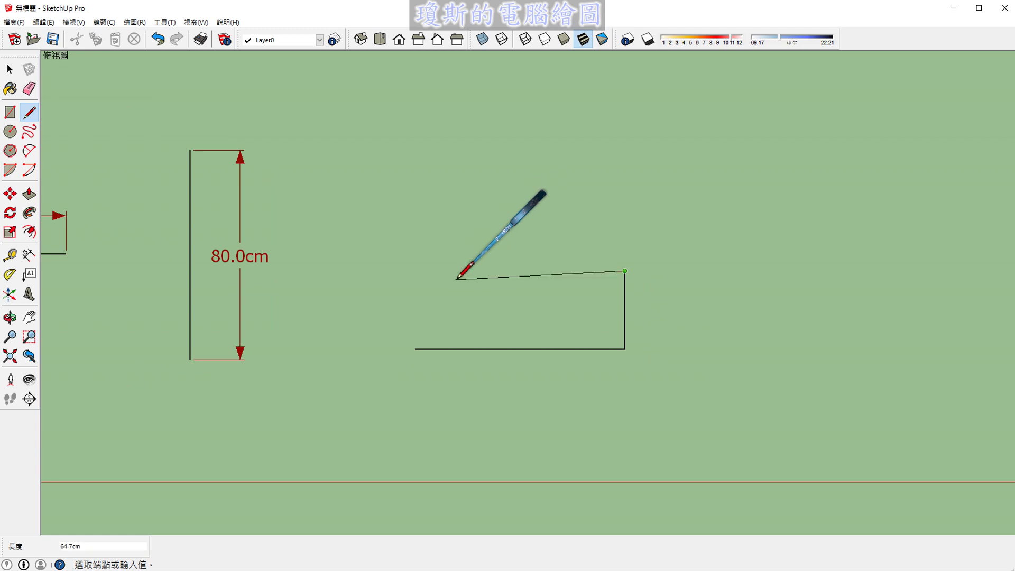
pyautogui.scroll(2, 459, 268)
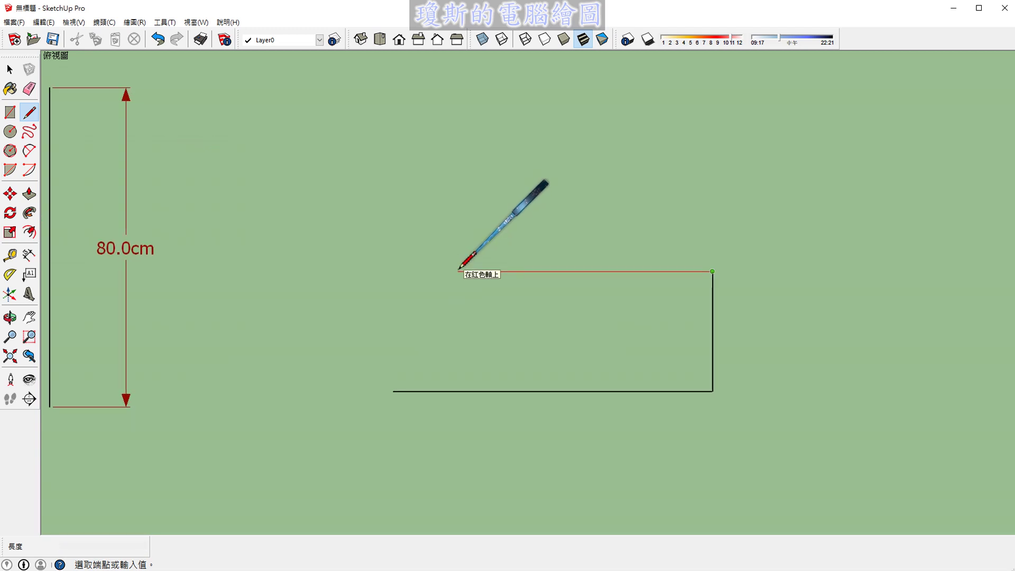
pyautogui.keyDown('shift'); pyautogui.moveTo(459, 269); pyautogui.dragTo(443, 247, button='middle'); pyautogui.keyUp('shift')
pyautogui.write('80')
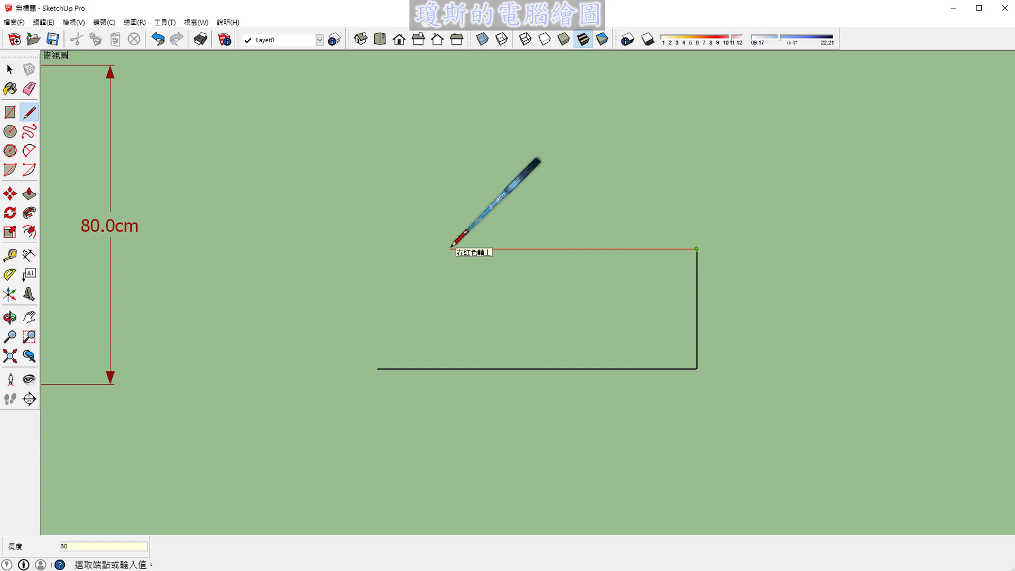
pyautogui.press('Return')
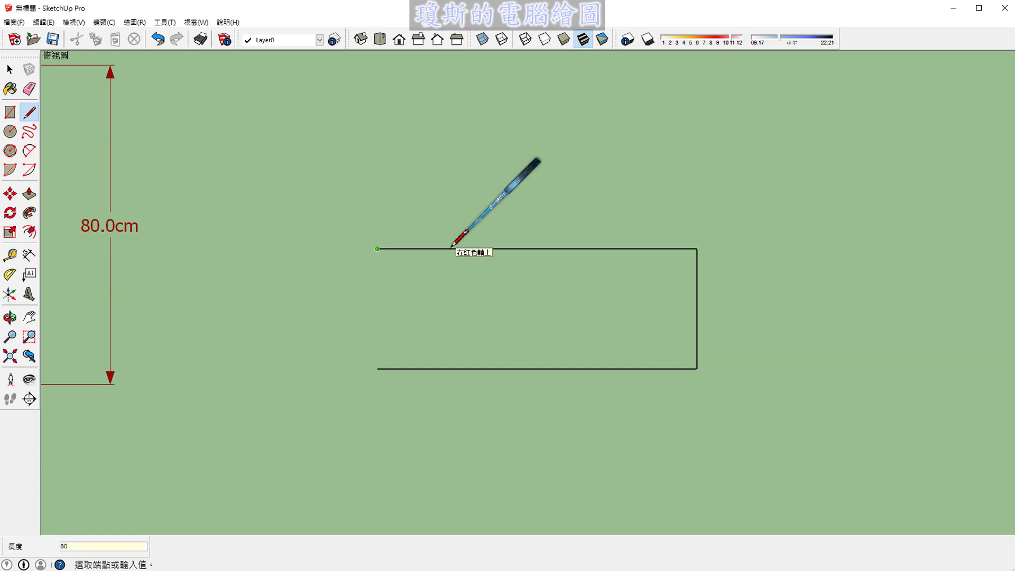
# Connect the left edge back to the starting corner, forming a filled 80 cm-wide face.
pyautogui.click(377, 369)
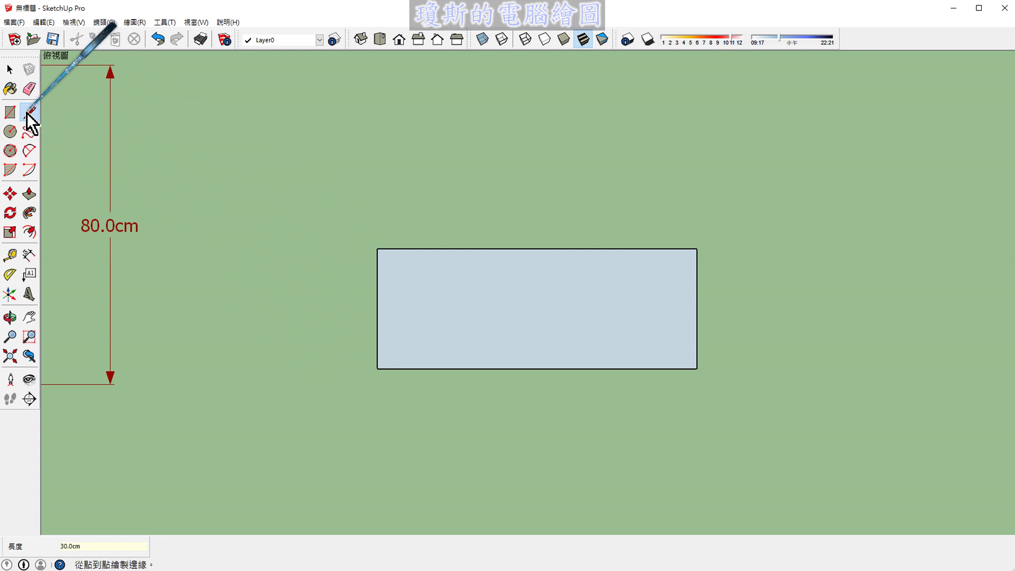
pyautogui.click(12, 70)
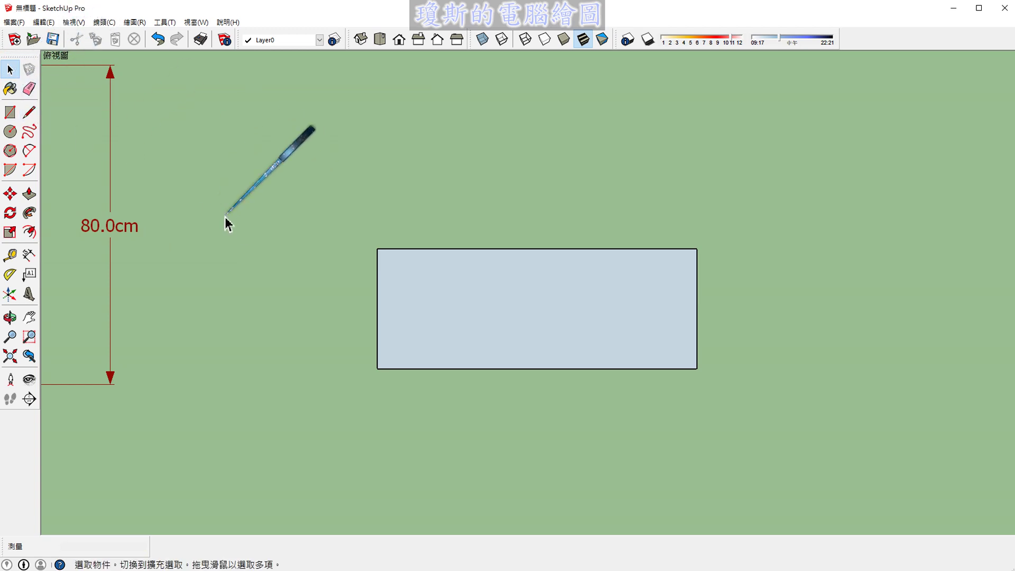
pyautogui.click(29, 112)
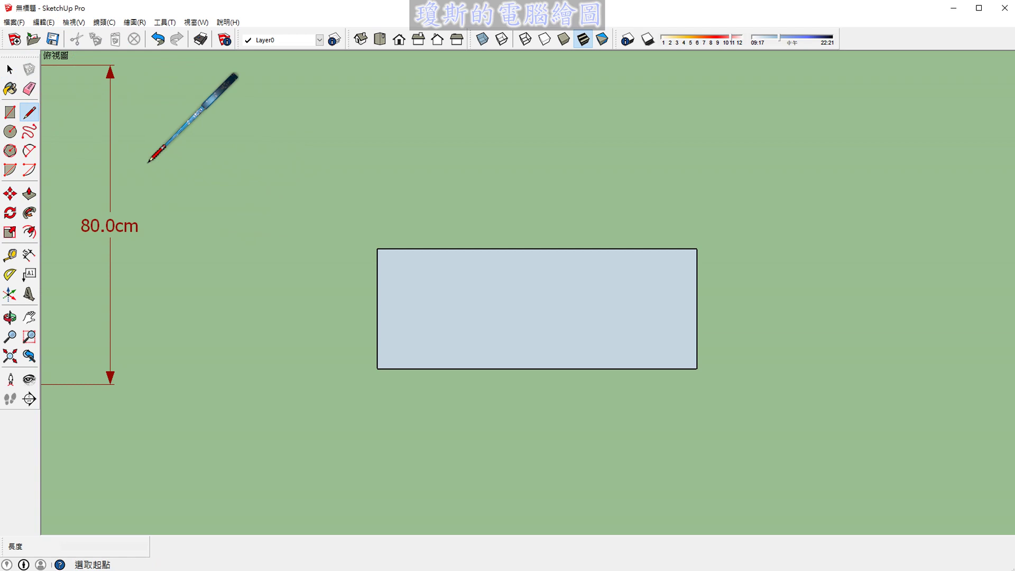
pyautogui.press('space')
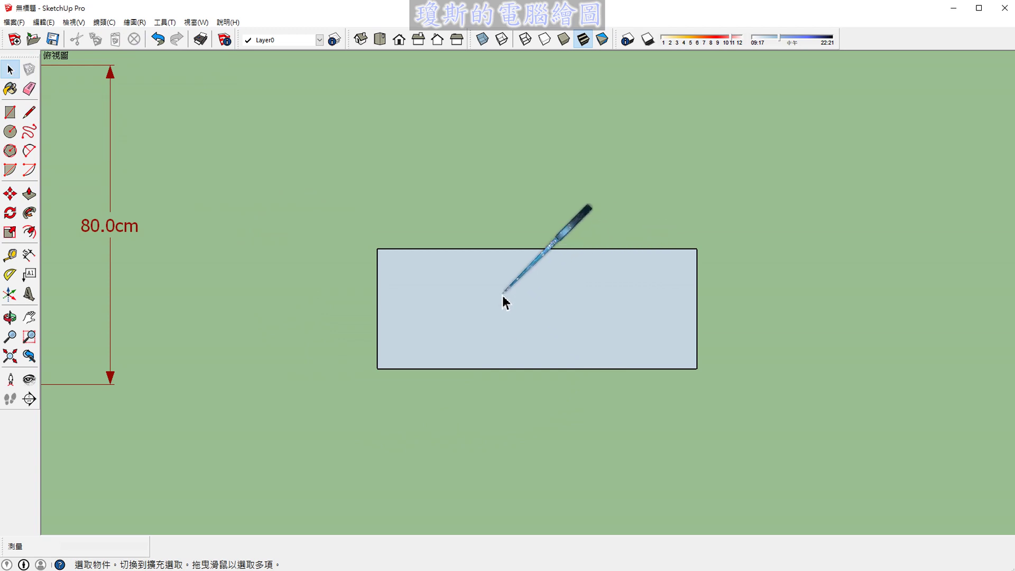
pyautogui.click(529, 298)
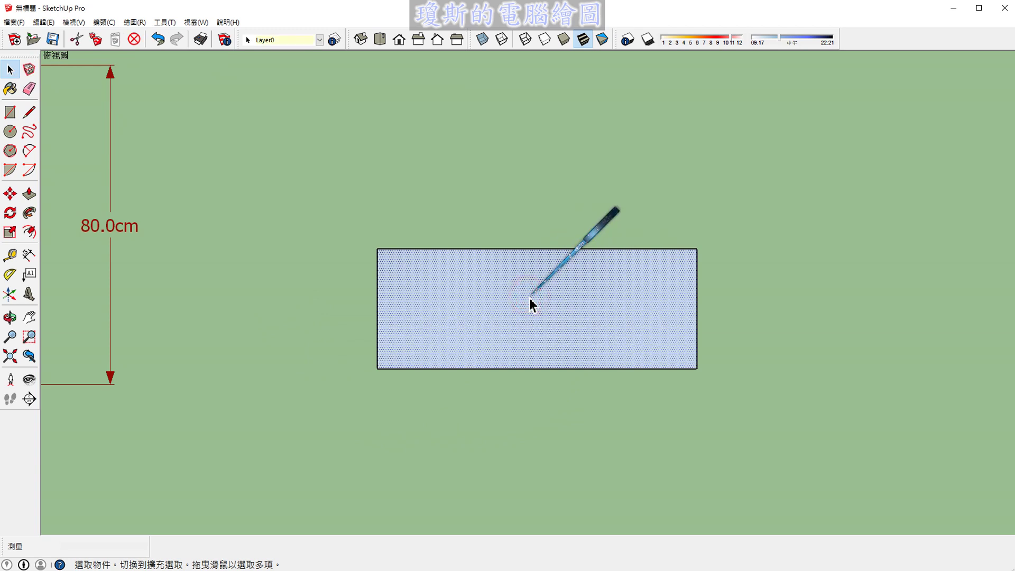
pyautogui.press('Delete')
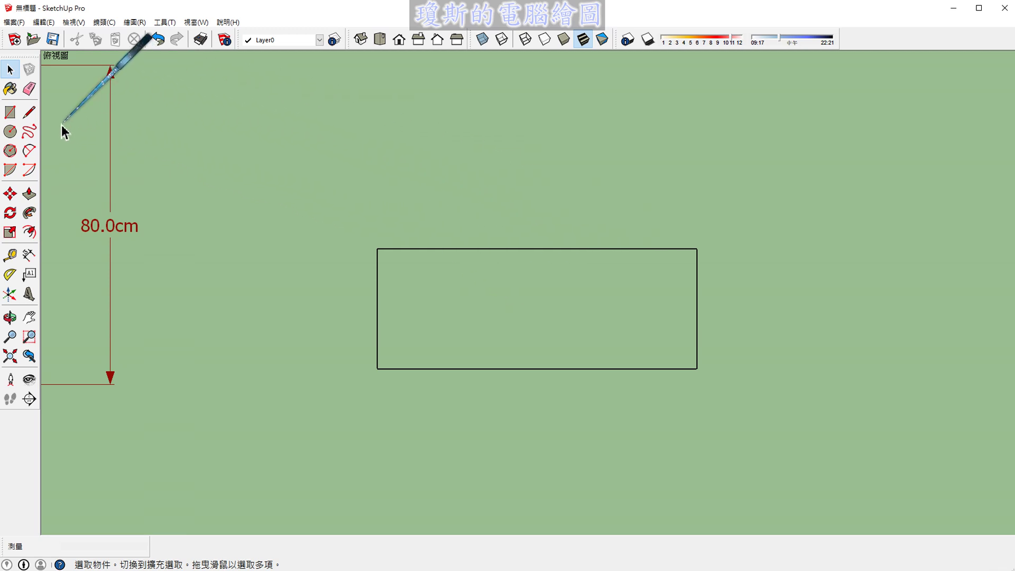
pyautogui.click(30, 114)
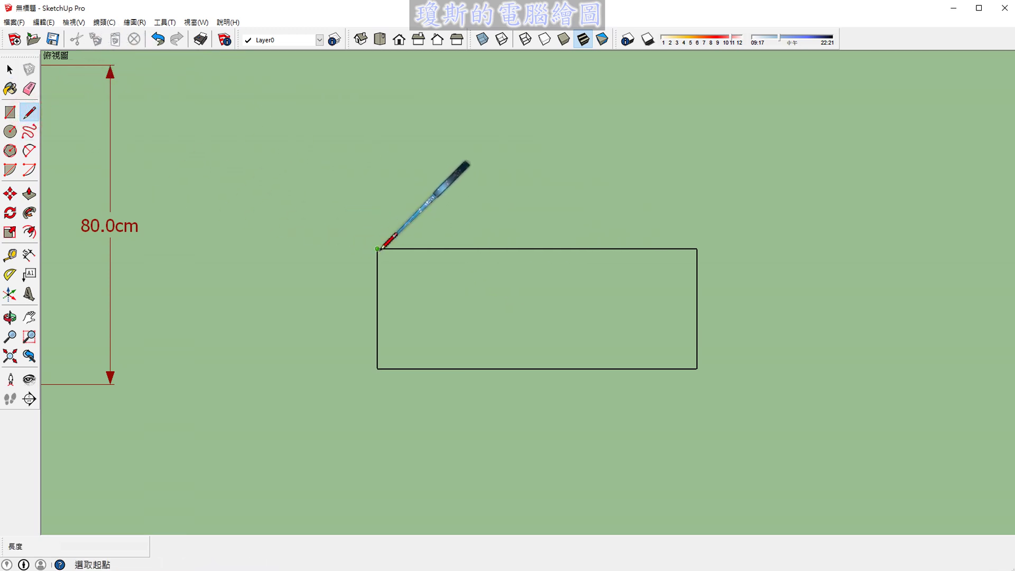
pyautogui.click(378, 249)
pyautogui.click(378, 369)
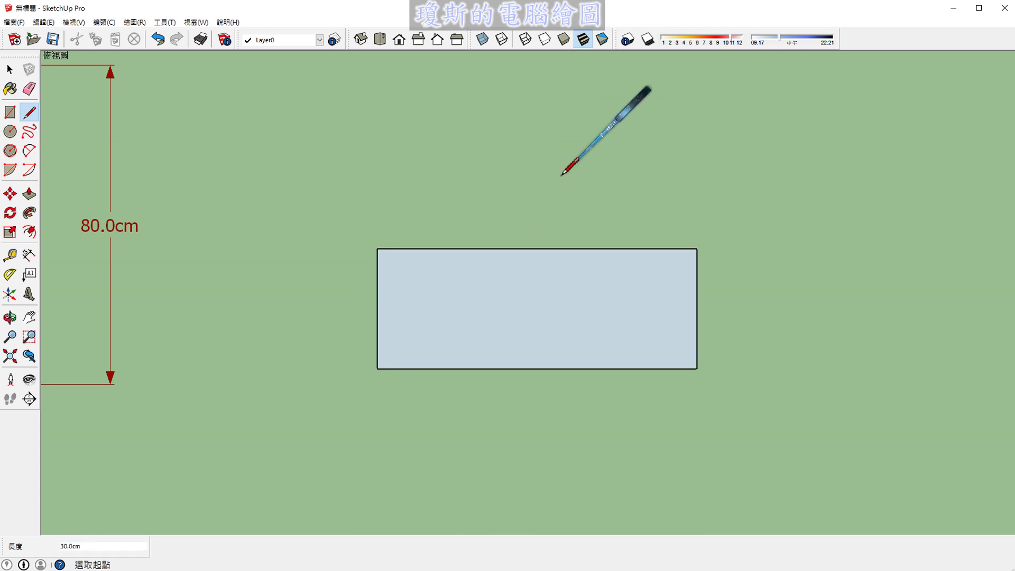
pyautogui.press('space')
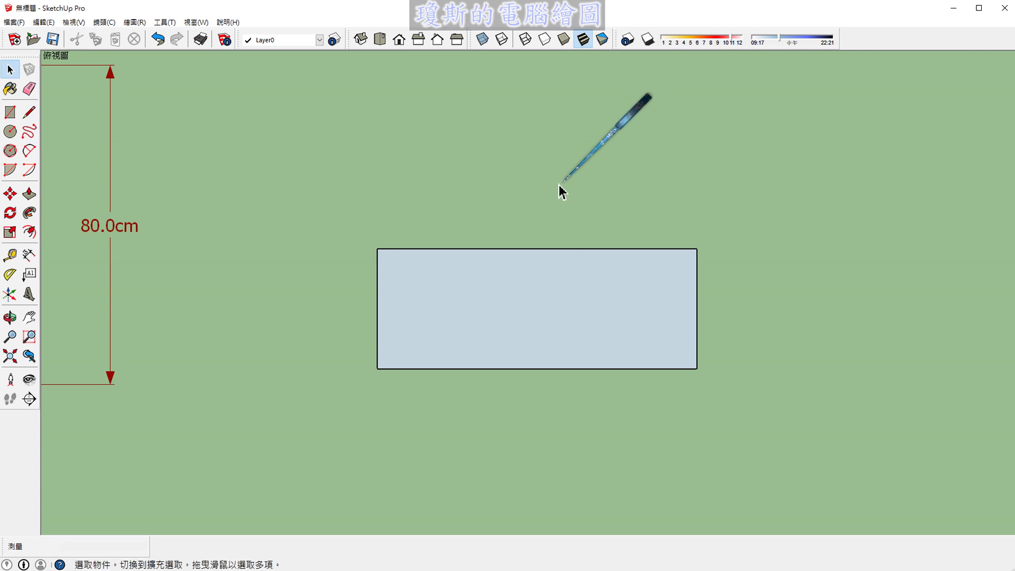
# Dimension the rectangle's top edge (80.0 cm, above) and right edge (30.0 cm, beside).
pyautogui.click(30, 262)
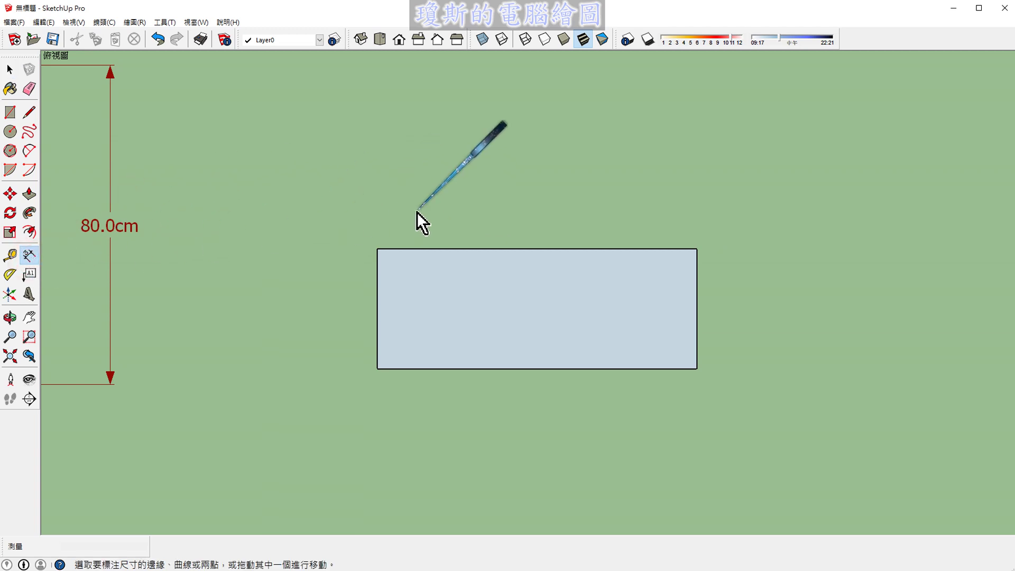
pyautogui.click(445, 249)
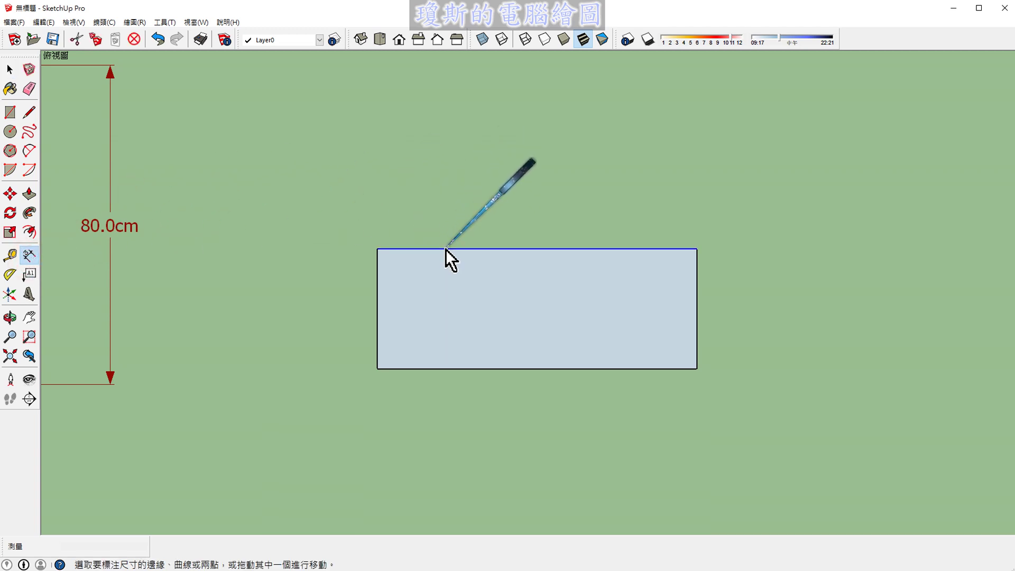
pyautogui.press('Escape')
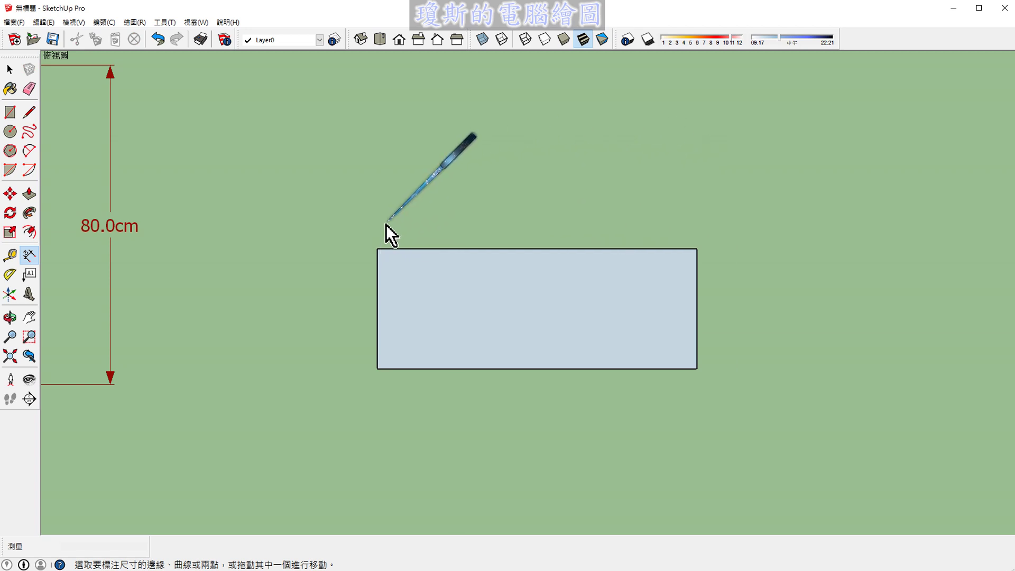
pyautogui.click(378, 249)
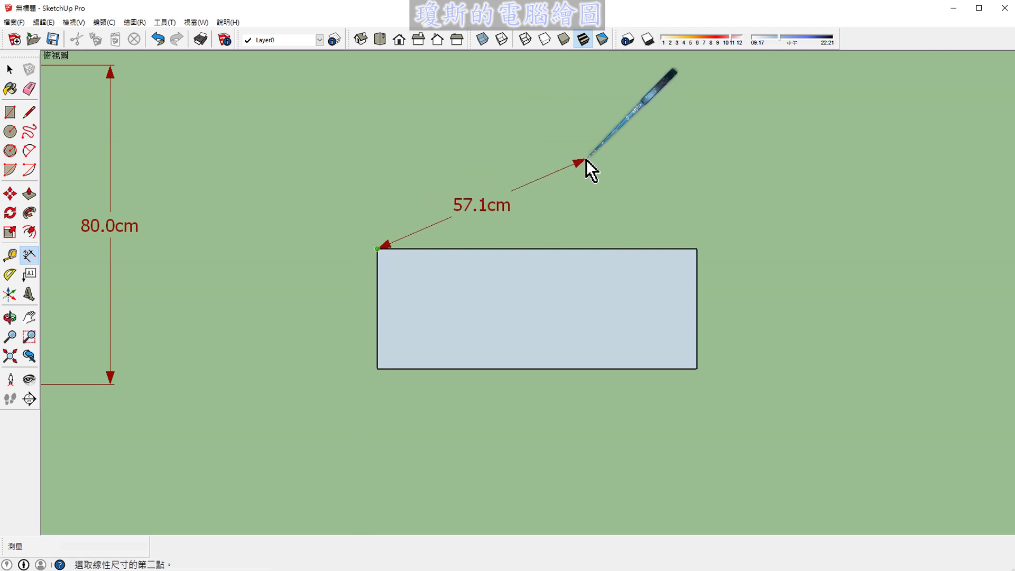
pyautogui.click(697, 250)
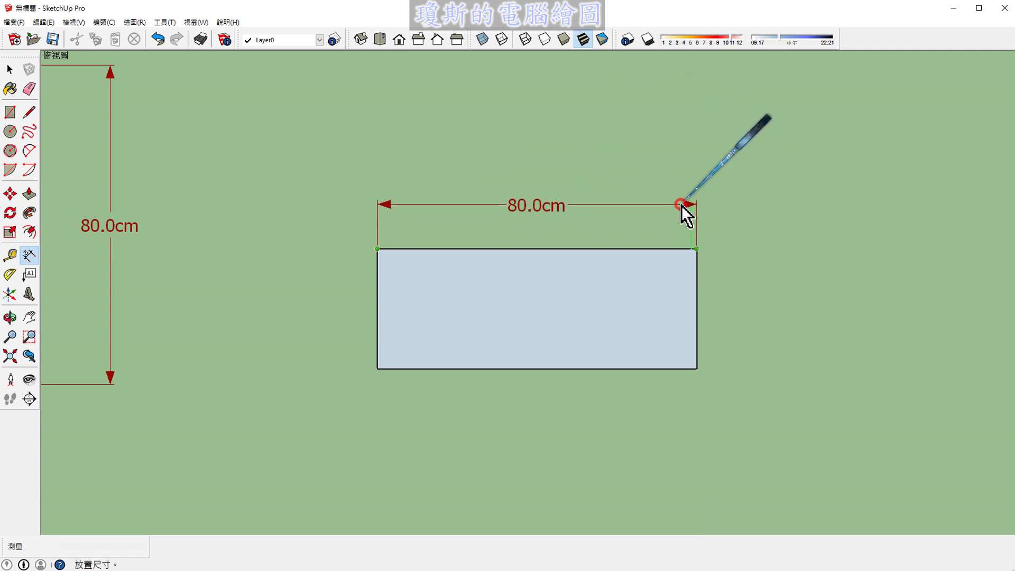
pyautogui.click(682, 206)
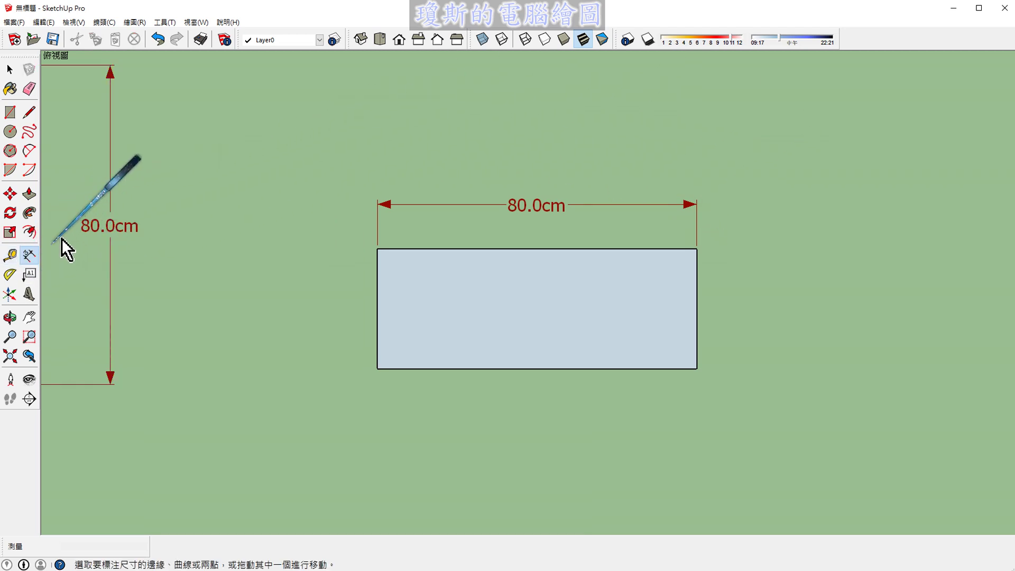
pyautogui.click(698, 277)
pyautogui.click(698, 278)
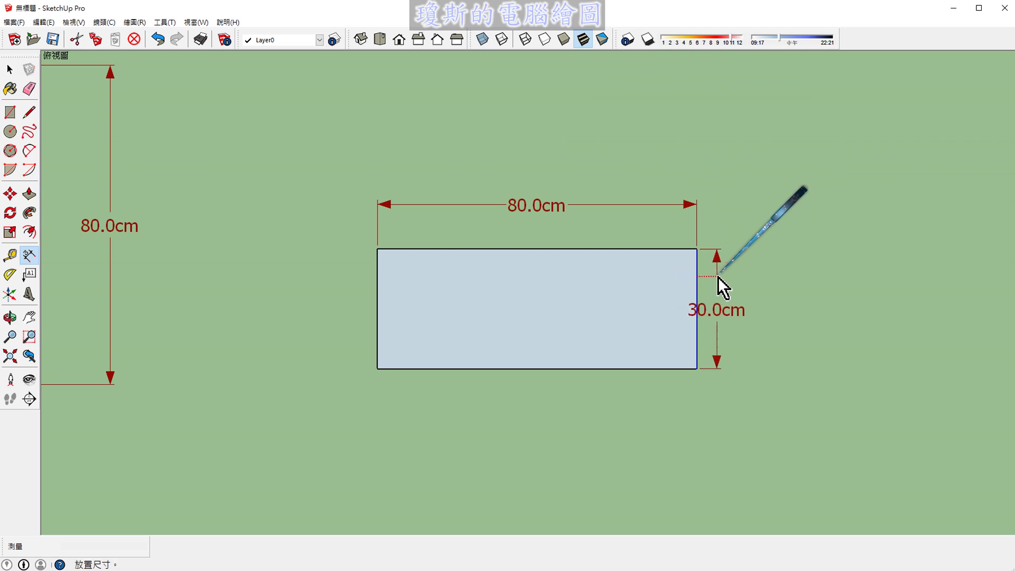
pyautogui.click(754, 275)
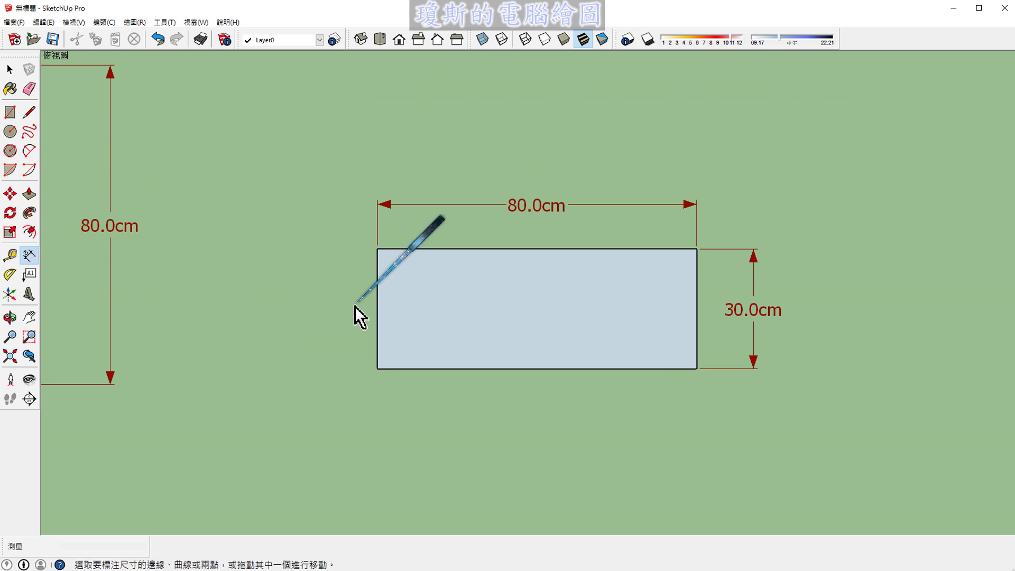
# Add an 85.4 cm diagonal dimension, top-left to bottom-right corner, placed below the rectangle.
pyautogui.click(378, 265)
pyautogui.press('Escape')
pyautogui.click(376, 249)
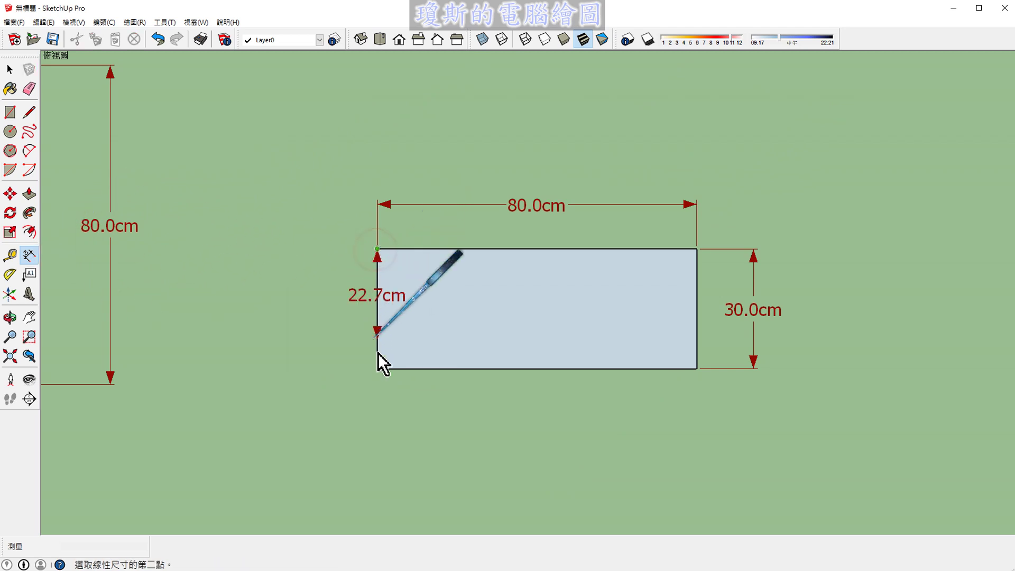
pyautogui.click(696, 369)
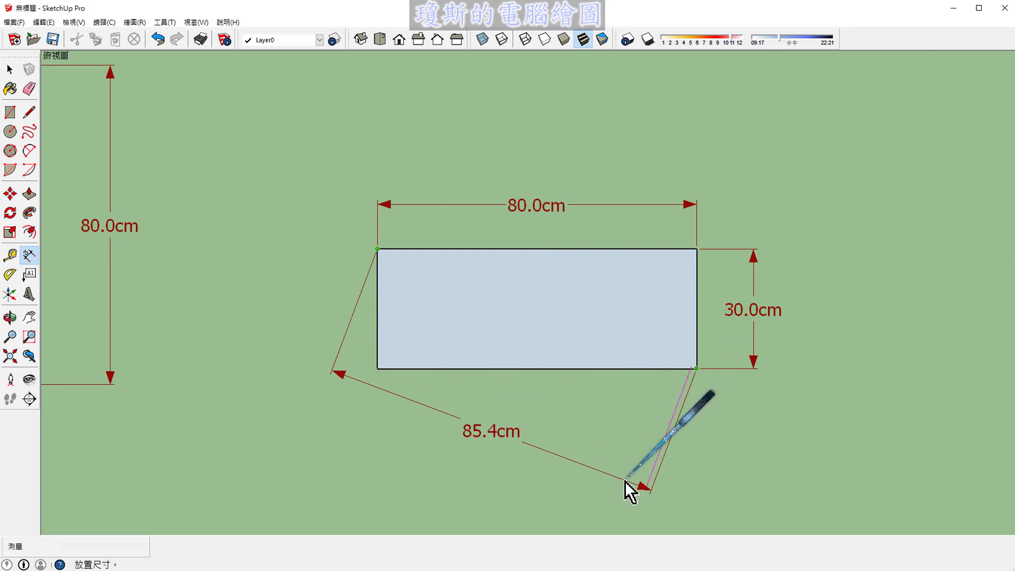
pyautogui.click(625, 481)
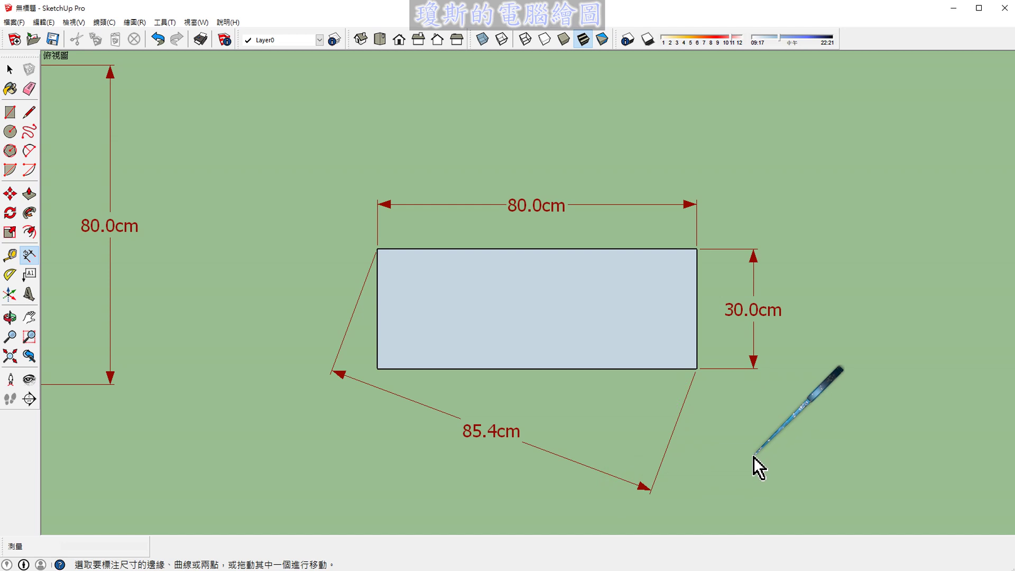
pyautogui.press('space')
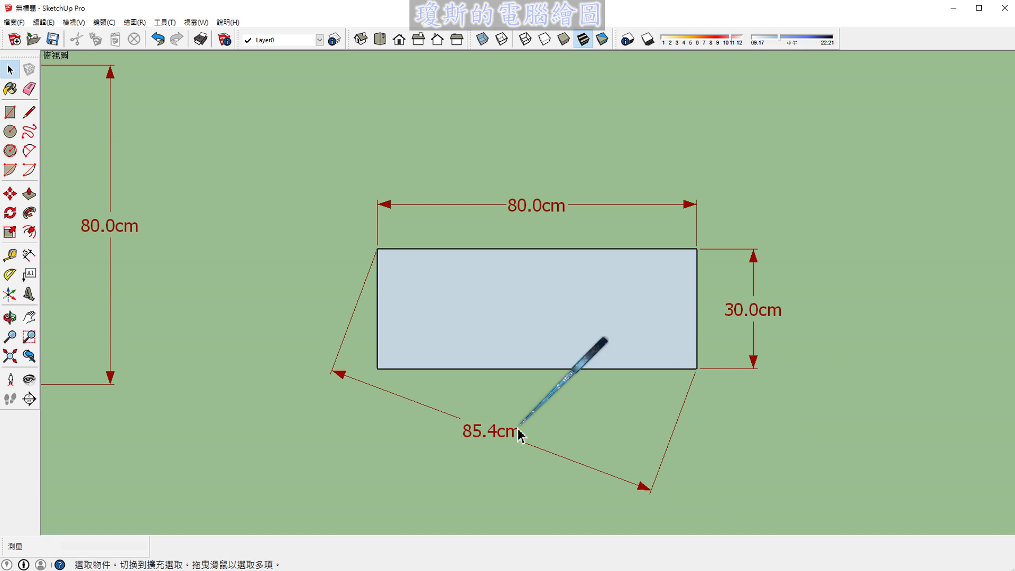
pyautogui.moveTo(575, 410)
pyautogui.keyDown('shift'); pyautogui.mouseDown(button='middle')
pyautogui.moveTo(433, 385)
pyautogui.moveTo(433, 360)
pyautogui.mouseUp(button='middle'); pyautogui.keyUp('shift')
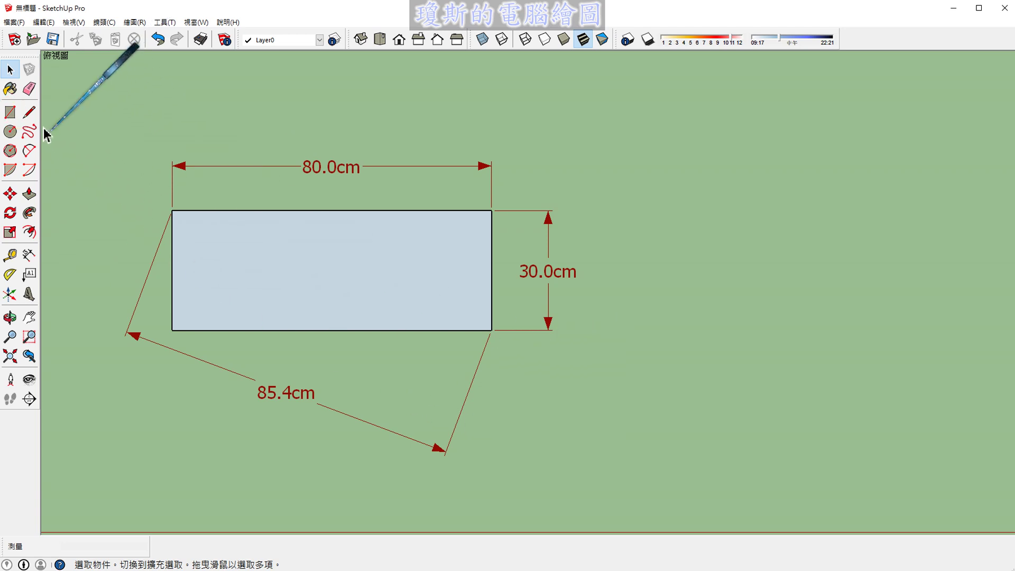
# Draw a tall rectangle on the right and a wide rectangle below it.
pyautogui.click(12, 112)
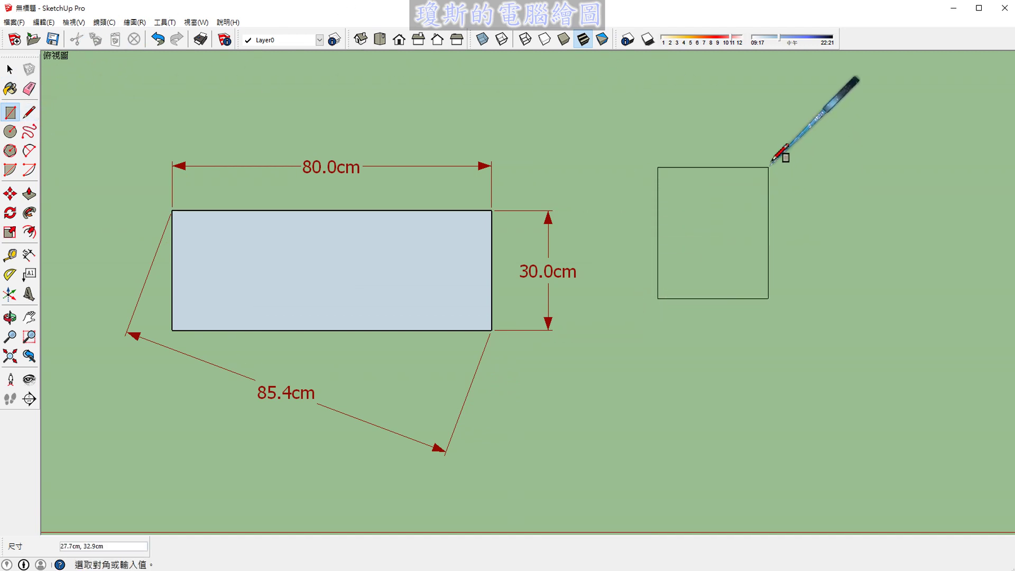
pyautogui.click(766, 130)
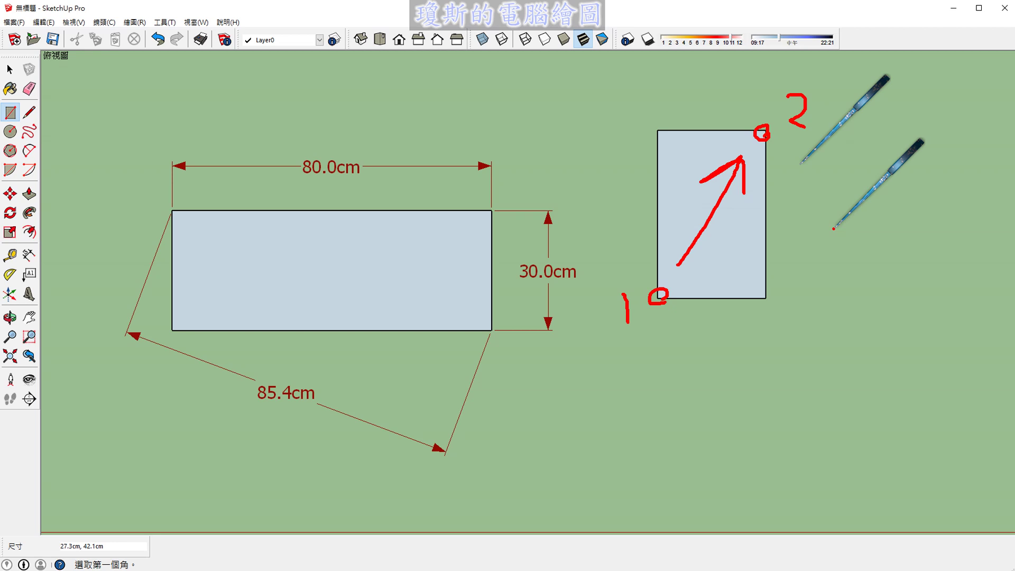
pyautogui.click(698, 419)
pyautogui.click(873, 499)
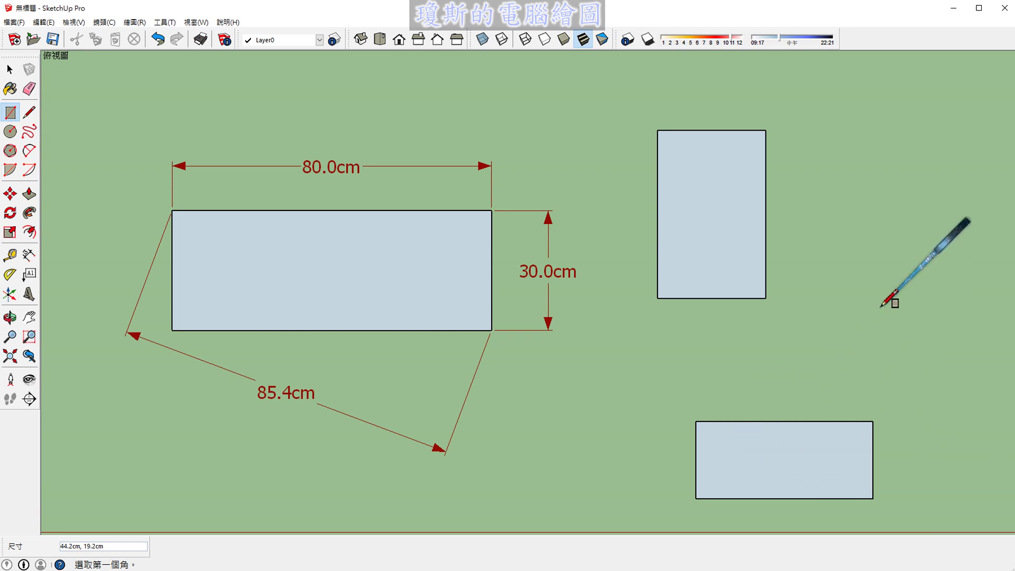
pyautogui.moveTo(880, 306)
pyautogui.keyDown('shift'); pyautogui.mouseDown(button='middle')
pyautogui.moveTo(751, 287)
pyautogui.moveTo(508, 285)
pyautogui.mouseUp(button='middle'); pyautogui.keyUp('shift')
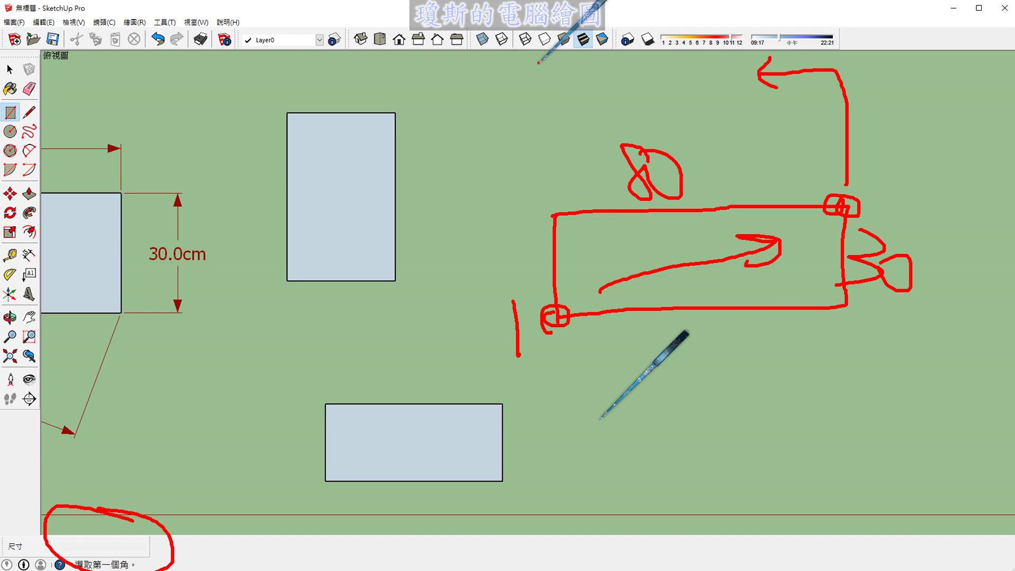
pyautogui.moveTo(539, 63); pyautogui.dragTo(555, 50)
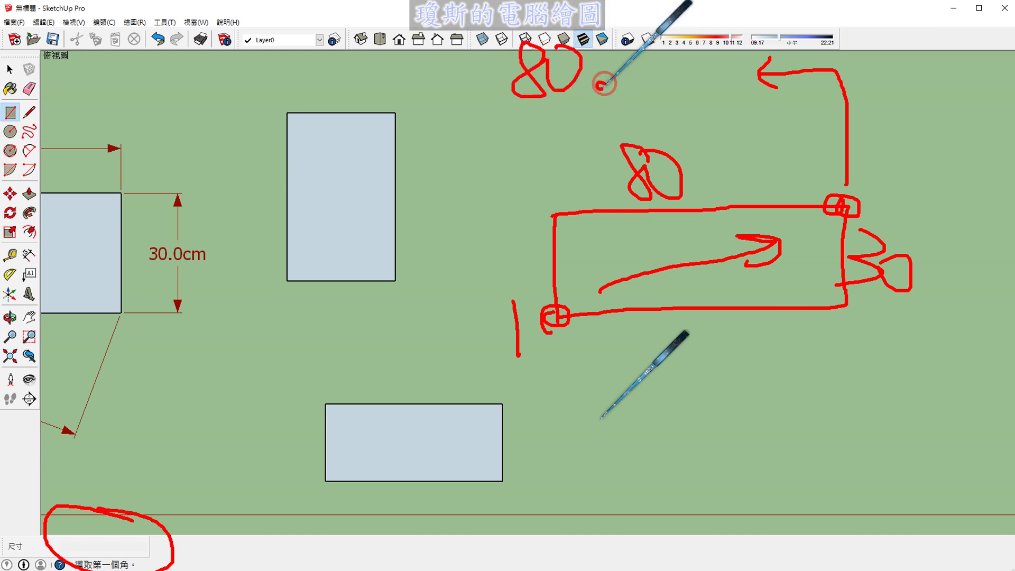
pyautogui.moveTo(604, 84); pyautogui.dragTo(598, 104)
pyautogui.moveTo(619, 58); pyautogui.dragTo(617, 88)
pyautogui.moveTo(678, 54); pyautogui.dragTo(675, 53)
pyautogui.moveTo(517, 112); pyautogui.dragTo(715, 100)
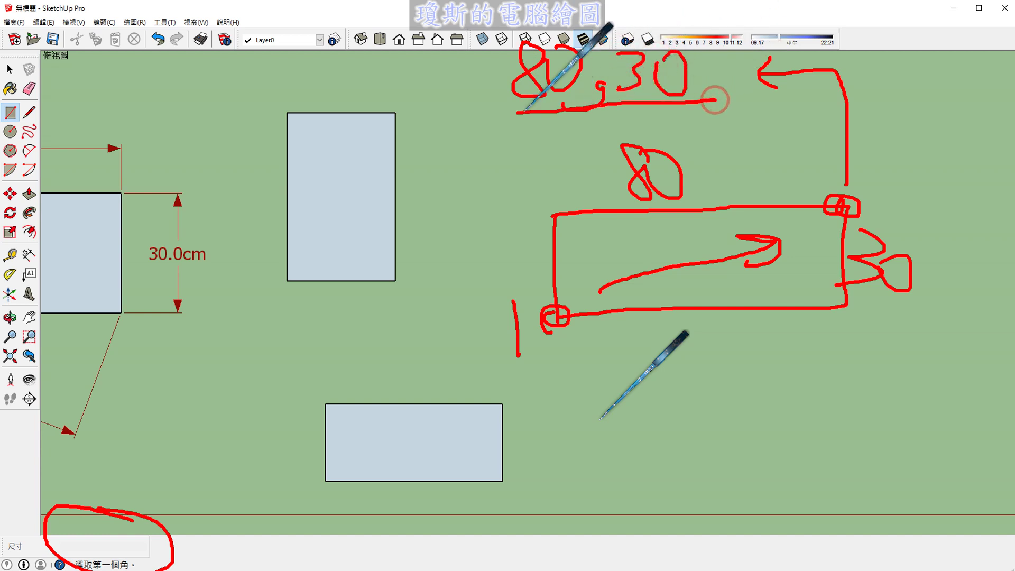
pyautogui.moveTo(486, 113); pyautogui.dragTo(714, 110)
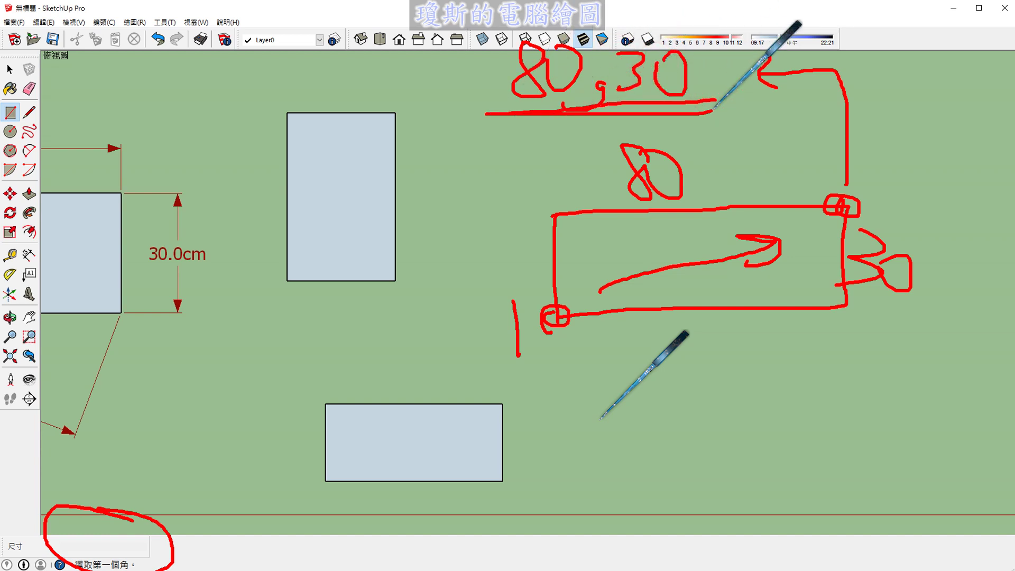
pyautogui.press('Escape')
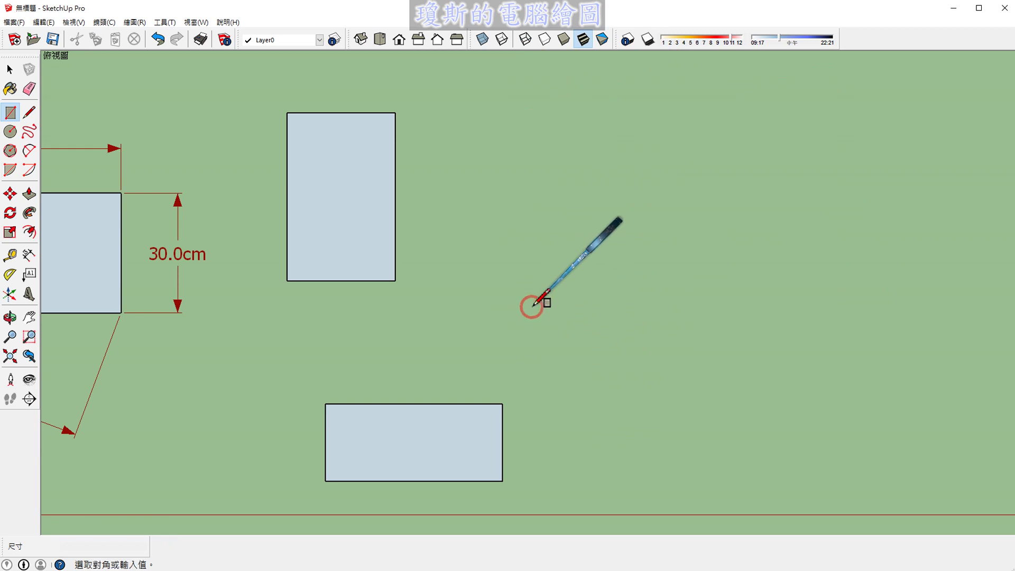
# Draw a rectangle at the upper right by typing 80,30 for an exact 80 × 30 cm size.
pyautogui.click(533, 306)
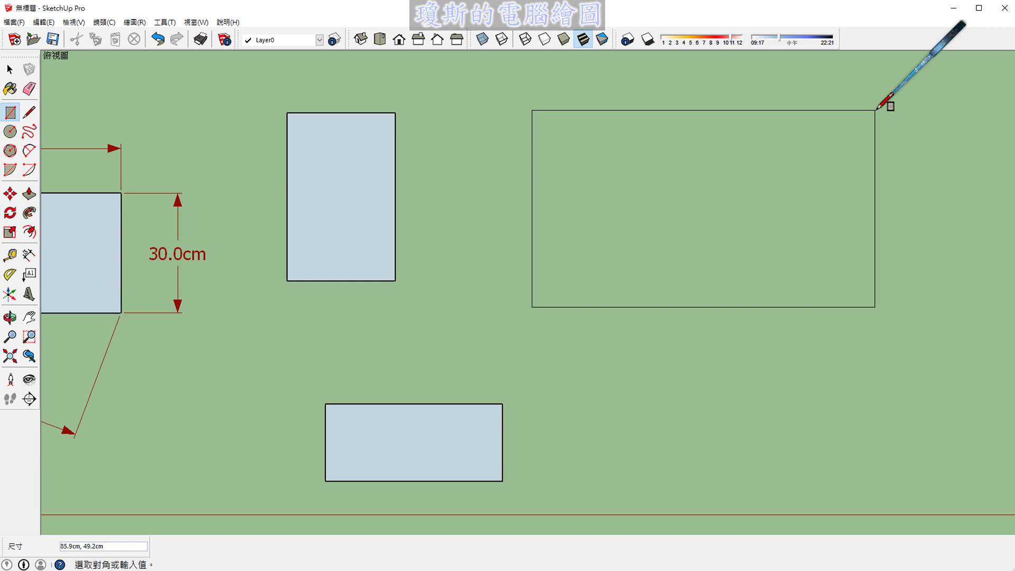
pyautogui.moveTo(772, 74)
pyautogui.mouseDown()
pyautogui.moveTo(116, 517)
pyautogui.moveTo(111, 535)
pyautogui.moveTo(150, 497)
pyautogui.mouseUp()
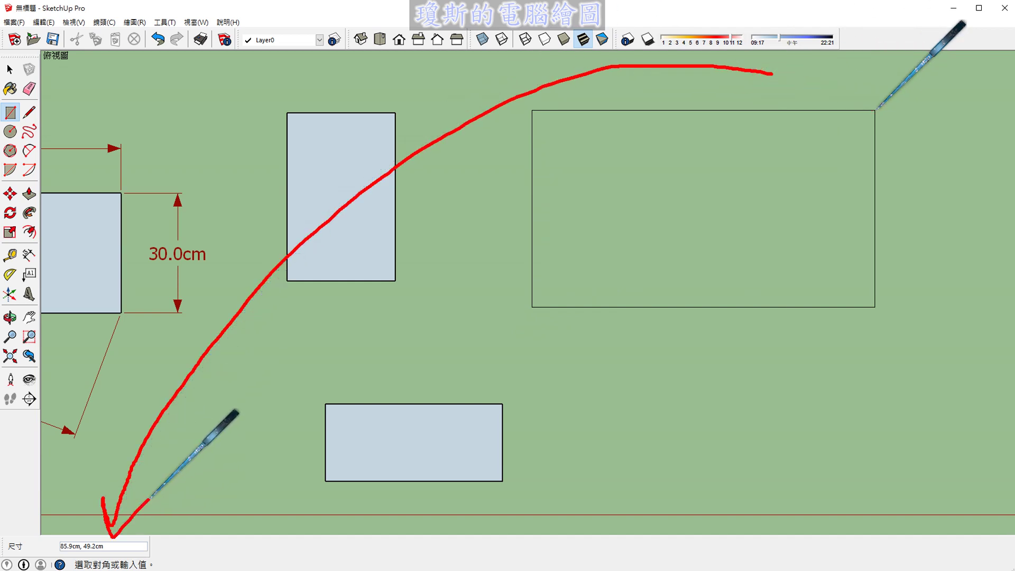
pyautogui.moveTo(216, 498)
pyautogui.mouseDown()
pyautogui.moveTo(207, 510)
pyautogui.moveTo(228, 508)
pyautogui.mouseUp()
pyautogui.click(256, 539)
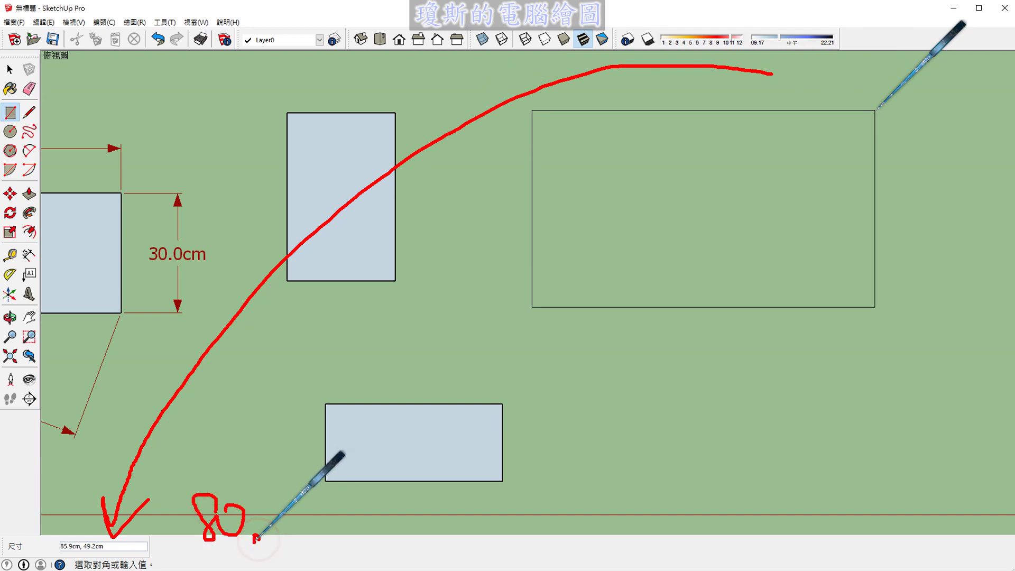
pyautogui.moveTo(256, 539); pyautogui.dragTo(235, 547)
pyautogui.moveTo(285, 505); pyautogui.dragTo(284, 530)
pyautogui.moveTo(331, 506); pyautogui.dragTo(327, 507)
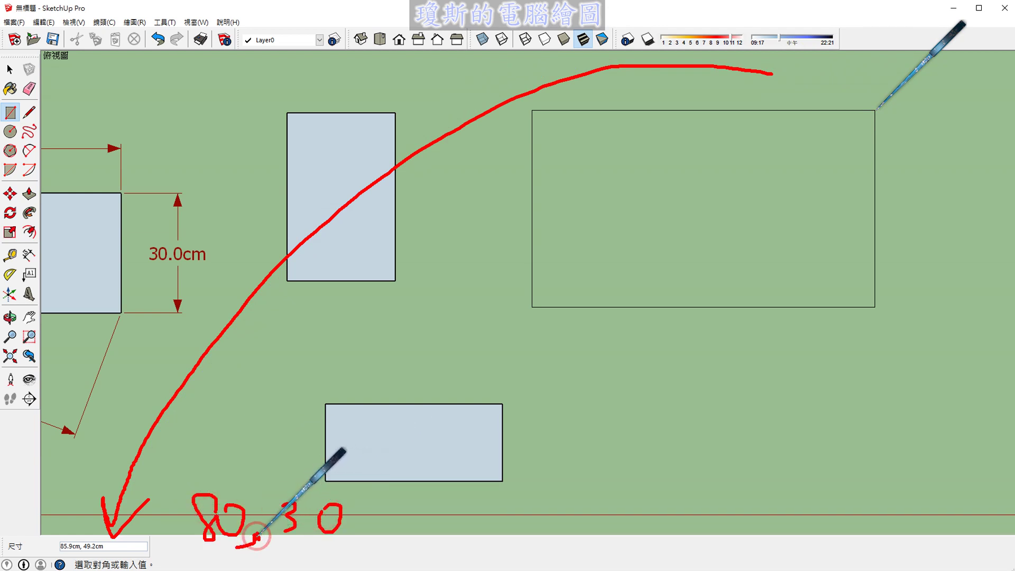
pyautogui.moveTo(219, 471); pyautogui.dragTo(259, 493)
pyautogui.moveTo(257, 448); pyautogui.dragTo(217, 487)
pyautogui.moveTo(303, 445); pyautogui.dragTo(320, 498)
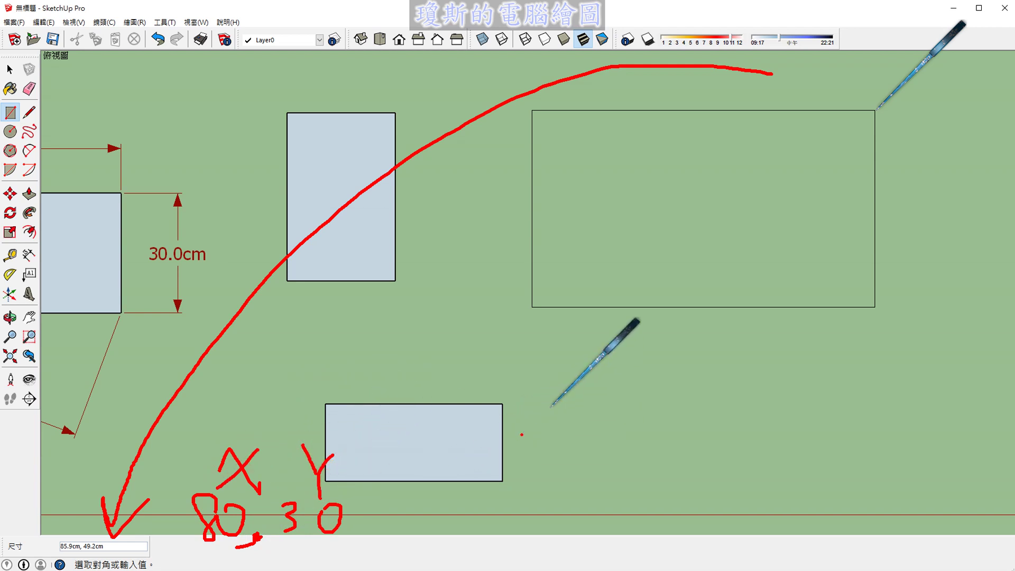
pyautogui.press('Escape')
pyautogui.write('80,3')
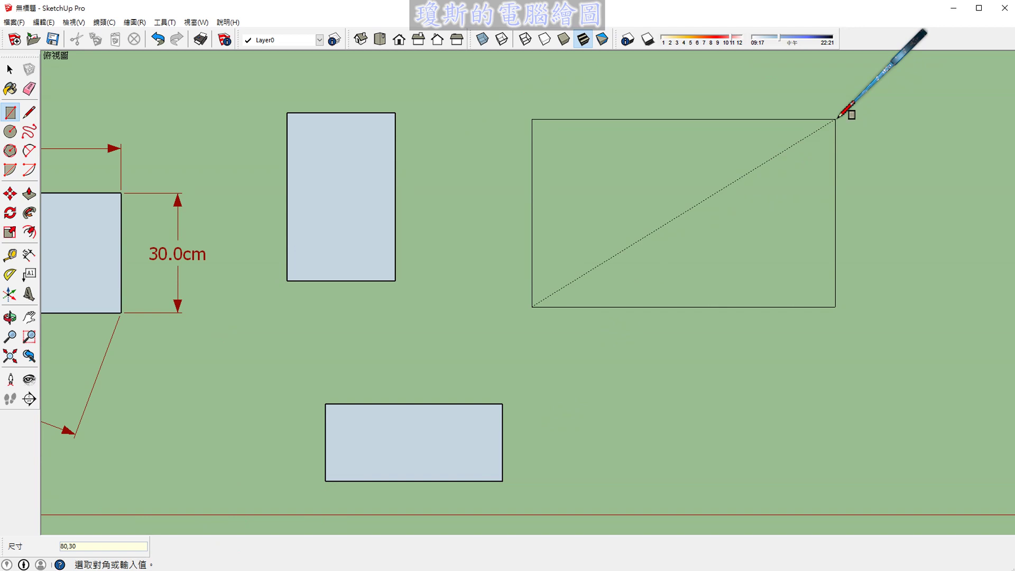
pyautogui.press('Return')
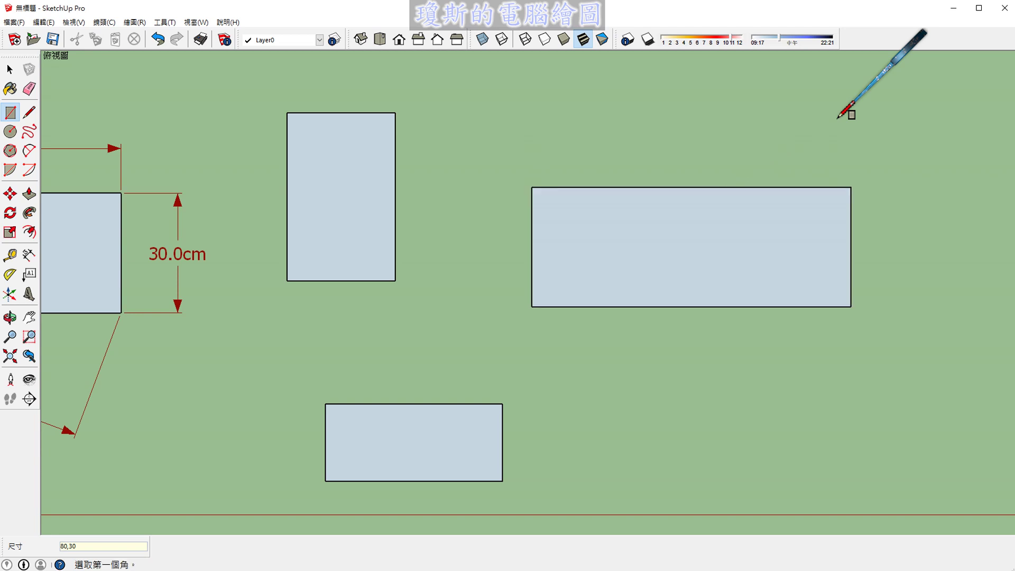
# Dimension the new rectangle's top edge as 80.0 cm and right edge as 30.0 cm.
pyautogui.press('space')
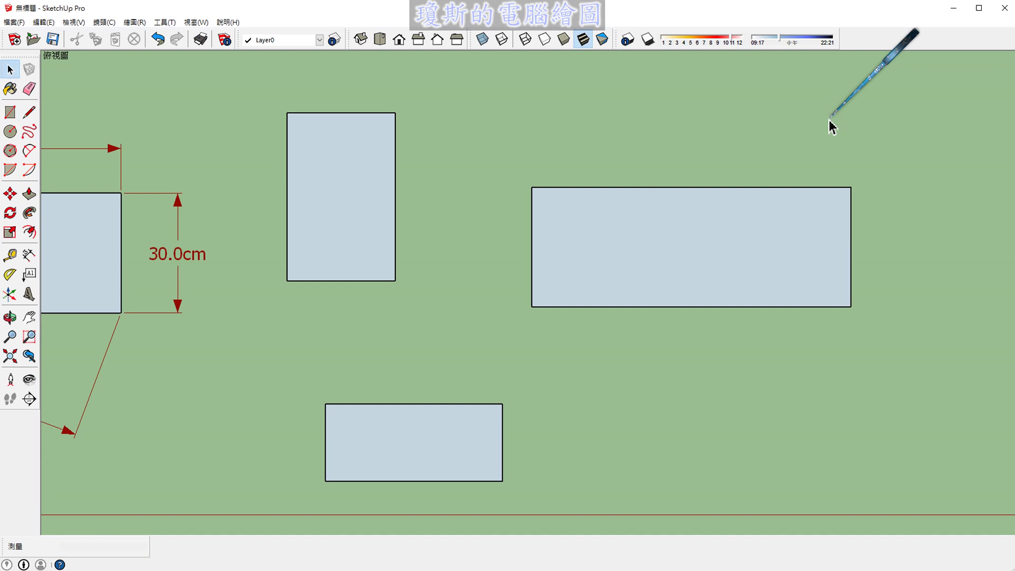
pyautogui.click(29, 257)
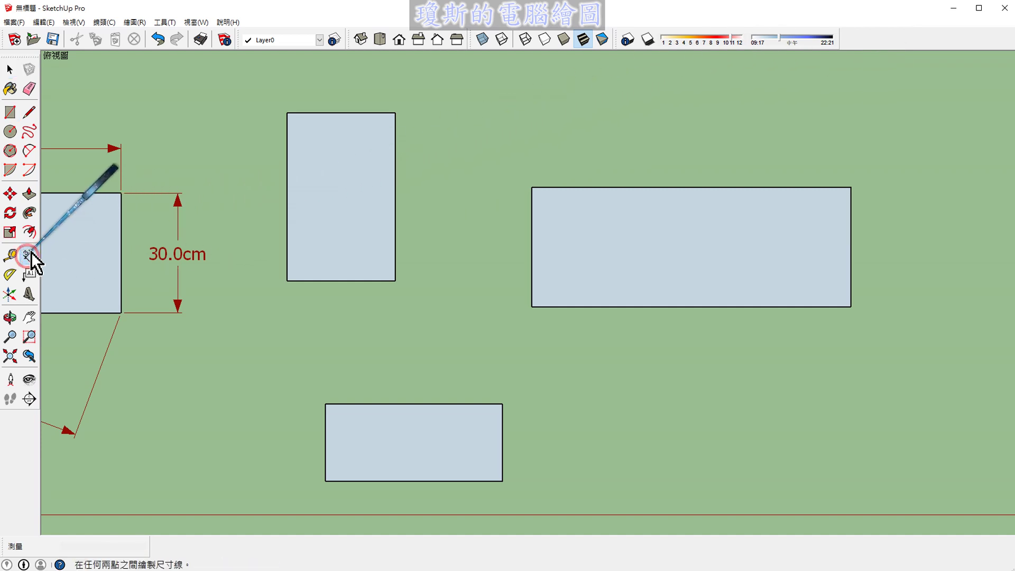
pyautogui.click(634, 187)
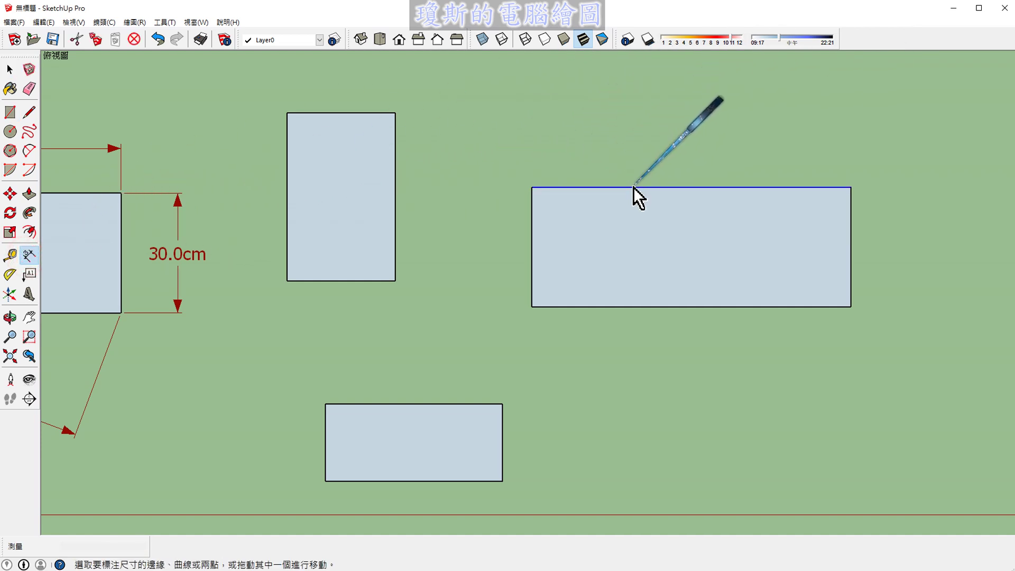
pyautogui.click(633, 187)
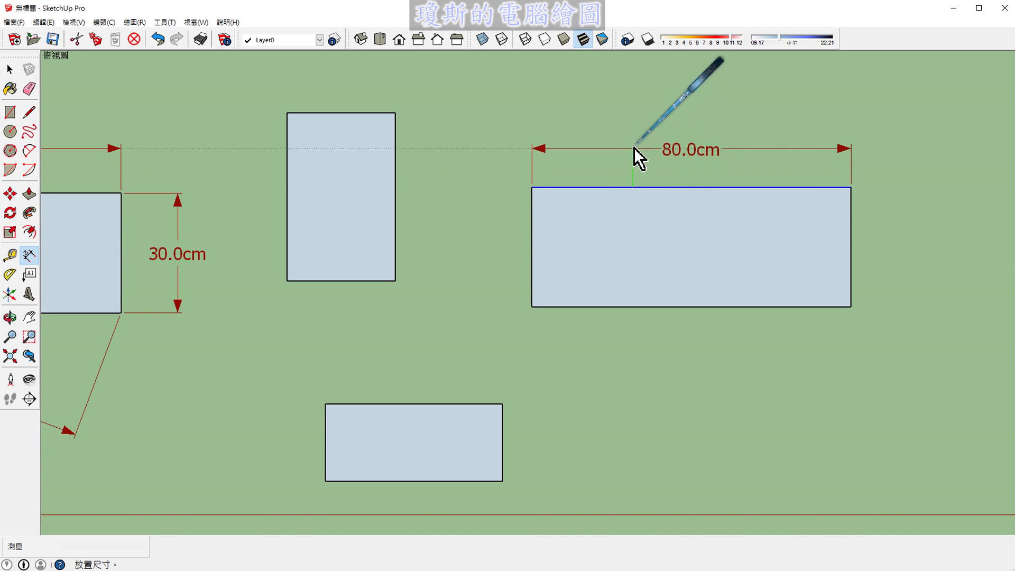
pyautogui.click(634, 148)
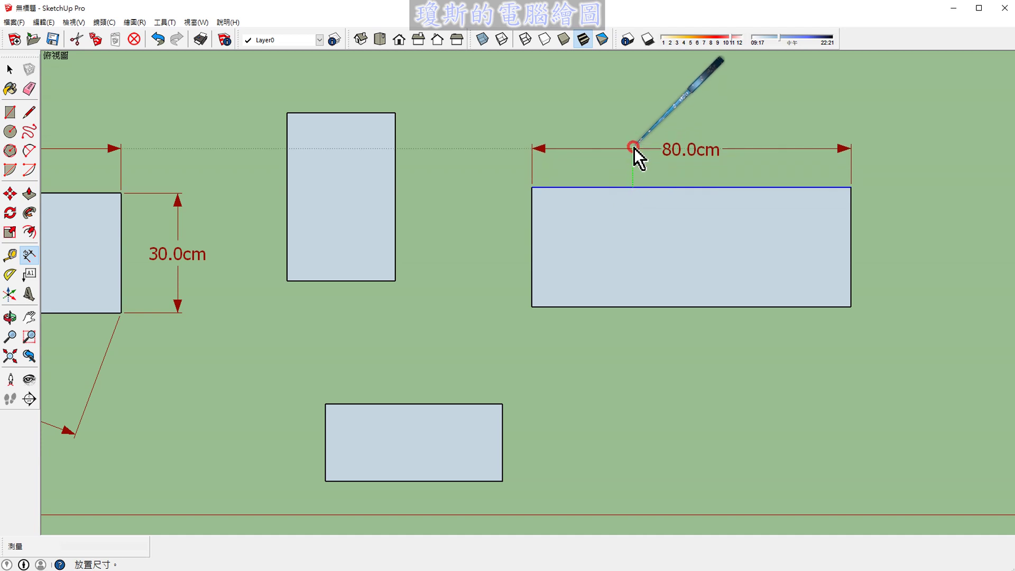
pyautogui.click(852, 221)
pyautogui.click(896, 223)
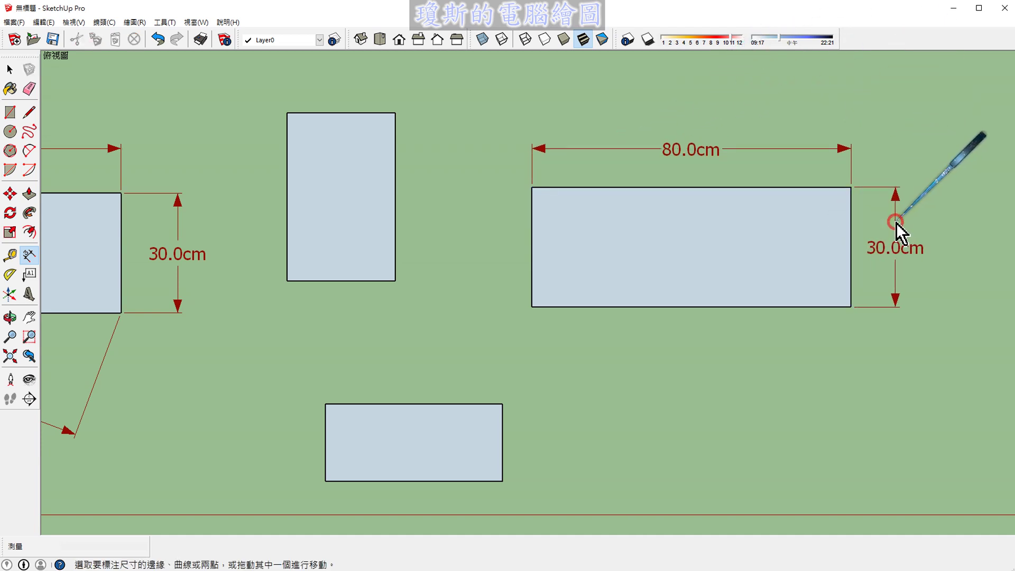
# Centre the rectangle, annotate its corners and 80.0/30.0 cm labels, then clear the marks.
pyautogui.scroll(-2, 792, 348)
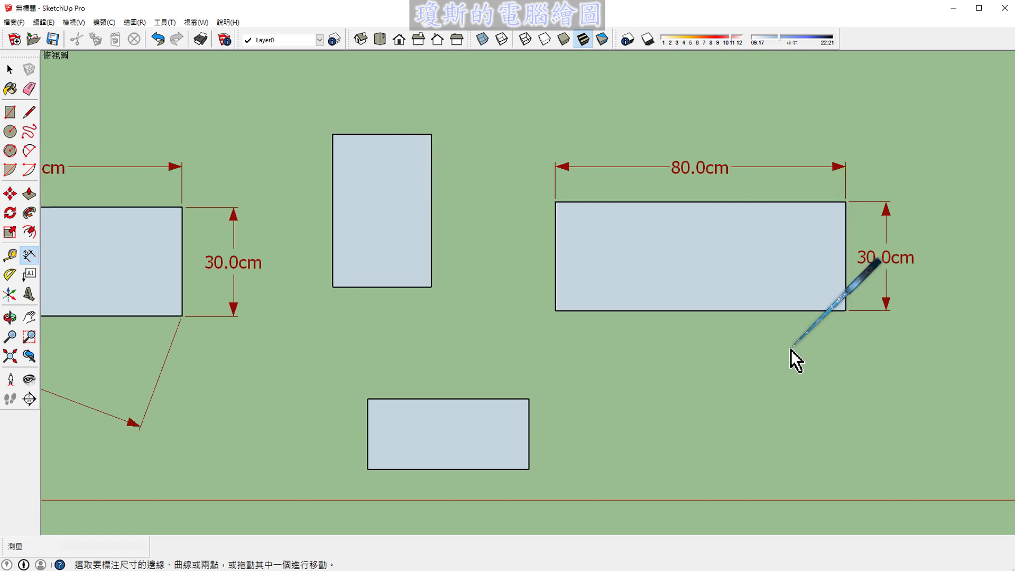
pyautogui.moveTo(926, 358)
pyautogui.keyDown('shift'); pyautogui.mouseDown(button='middle')
pyautogui.moveTo(817, 329)
pyautogui.moveTo(584, 329)
pyautogui.mouseUp(button='middle'); pyautogui.keyUp('shift')
pyautogui.moveTo(290, 291)
pyautogui.mouseDown()
pyautogui.moveTo(256, 332)
pyautogui.moveTo(453, 241)
pyautogui.moveTo(450, 260)
pyautogui.mouseUp()
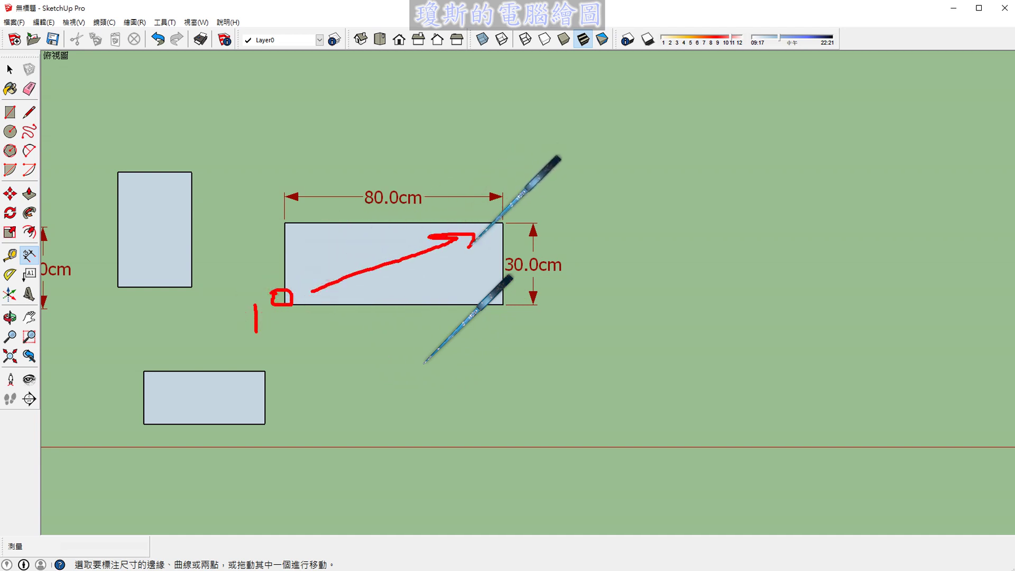
pyautogui.moveTo(497, 214); pyautogui.dragTo(500, 226)
pyautogui.moveTo(521, 185)
pyautogui.mouseDown()
pyautogui.moveTo(530, 214)
pyautogui.moveTo(554, 217)
pyautogui.mouseUp()
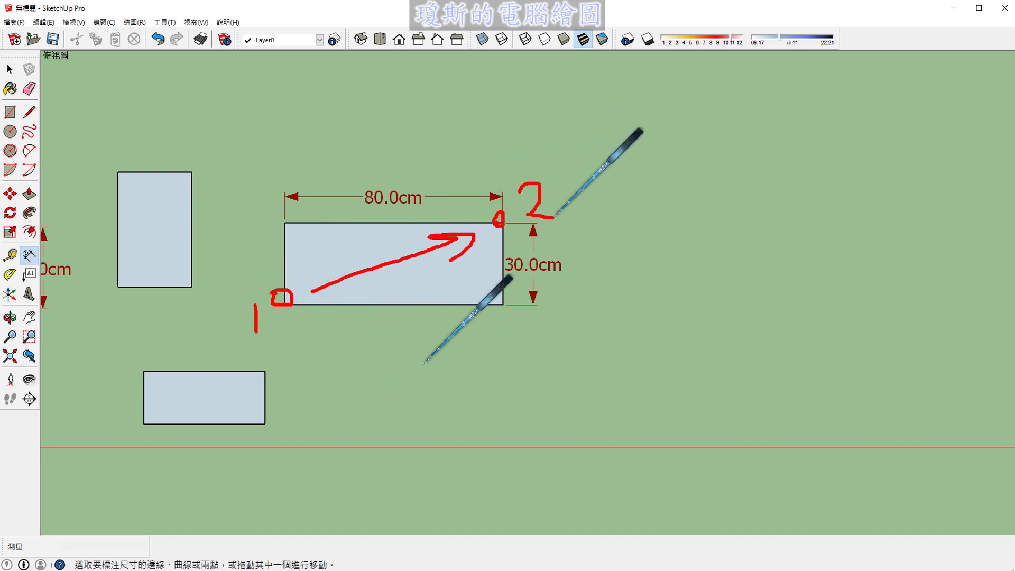
pyautogui.moveTo(376, 216)
pyautogui.mouseDown()
pyautogui.moveTo(459, 197)
pyautogui.moveTo(394, 216)
pyautogui.mouseUp()
pyautogui.moveTo(550, 242); pyautogui.dragTo(524, 257)
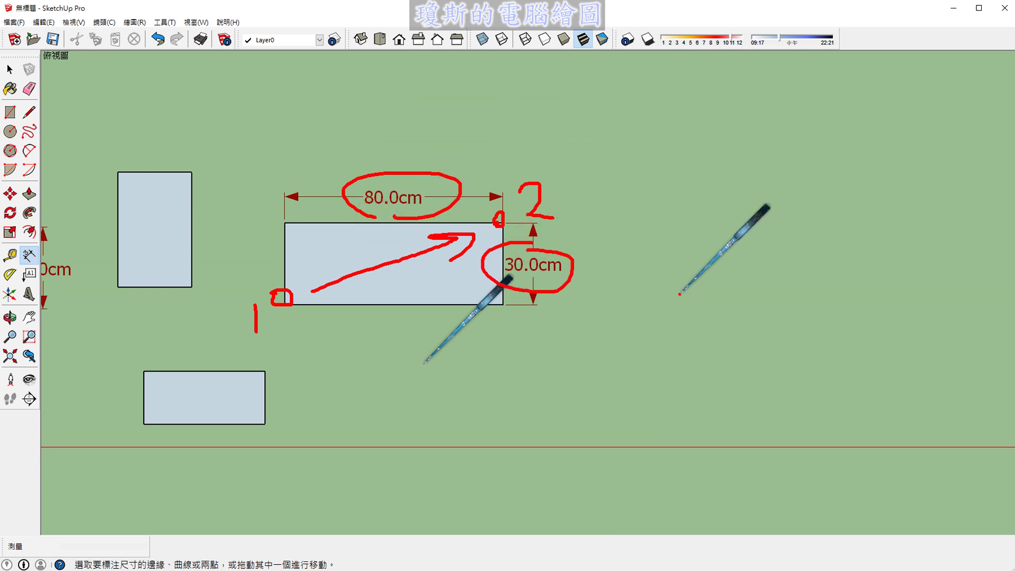
pyautogui.press('Escape')
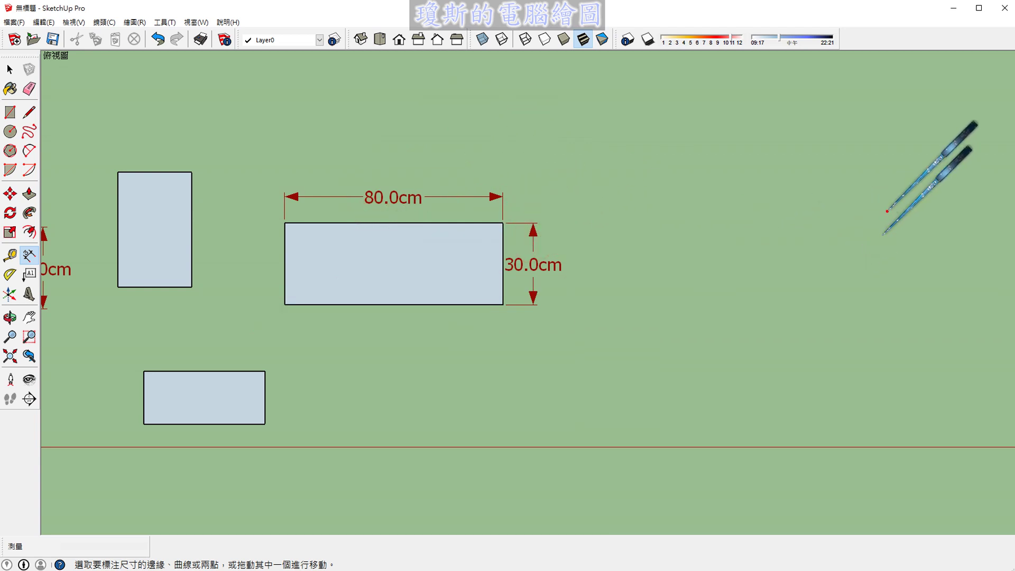
pyautogui.moveTo(887, 210)
pyautogui.mouseDown()
pyautogui.moveTo(787, 210)
pyautogui.moveTo(786, 383)
pyautogui.moveTo(852, 389)
pyautogui.mouseUp()
pyautogui.moveTo(879, 214)
pyautogui.mouseDown()
pyautogui.moveTo(883, 379)
pyautogui.moveTo(795, 365)
pyautogui.mouseUp()
pyautogui.moveTo(803, 320)
pyautogui.mouseDown()
pyautogui.moveTo(803, 352)
pyautogui.moveTo(836, 342)
pyautogui.mouseUp()
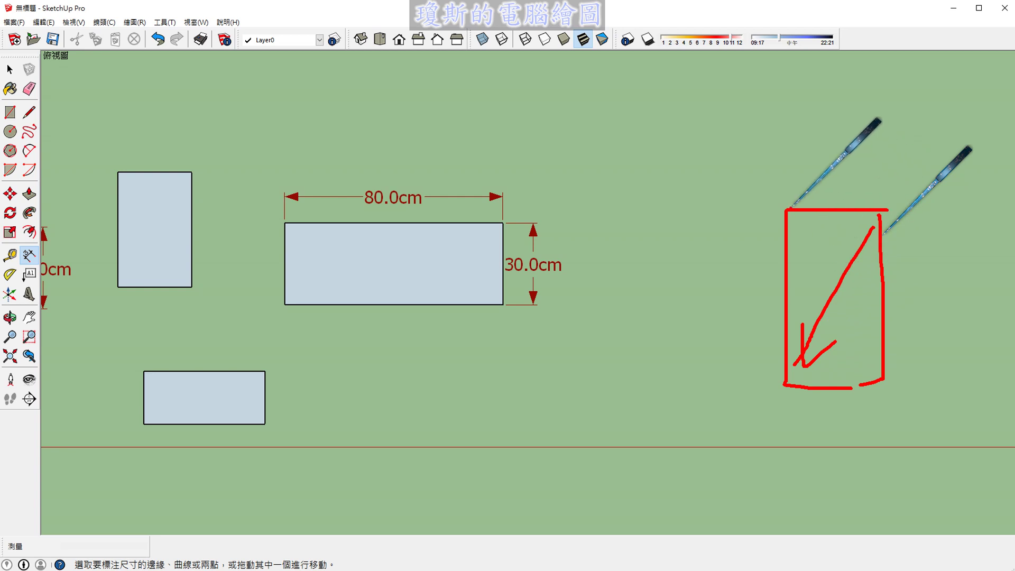
pyautogui.moveTo(796, 133); pyautogui.dragTo(789, 198)
pyautogui.moveTo(888, 135); pyautogui.dragTo(889, 202)
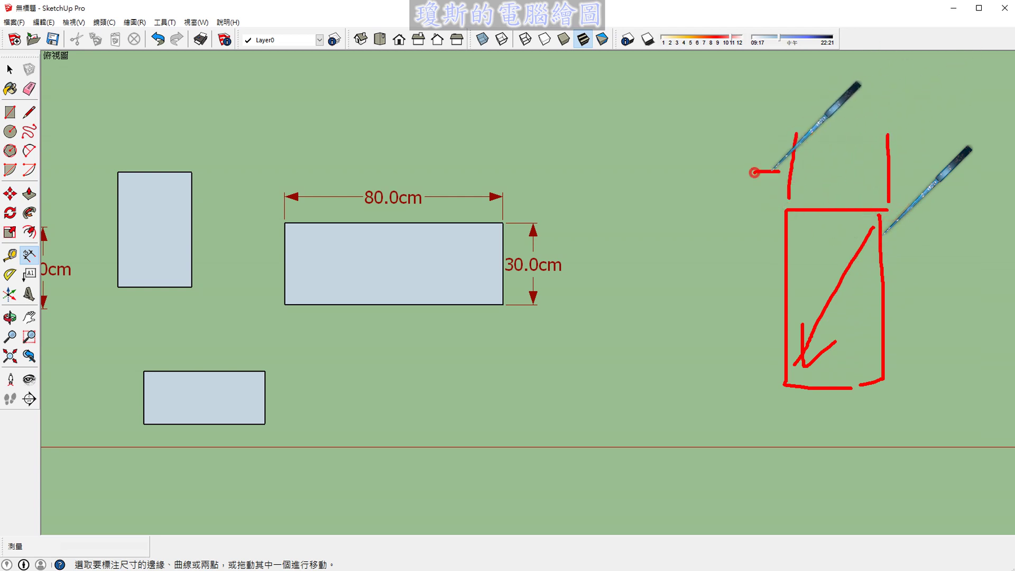
pyautogui.moveTo(755, 172)
pyautogui.mouseDown()
pyautogui.moveTo(917, 170)
pyautogui.moveTo(887, 180)
pyautogui.mouseUp()
pyautogui.moveTo(757, 192); pyautogui.dragTo(817, 158)
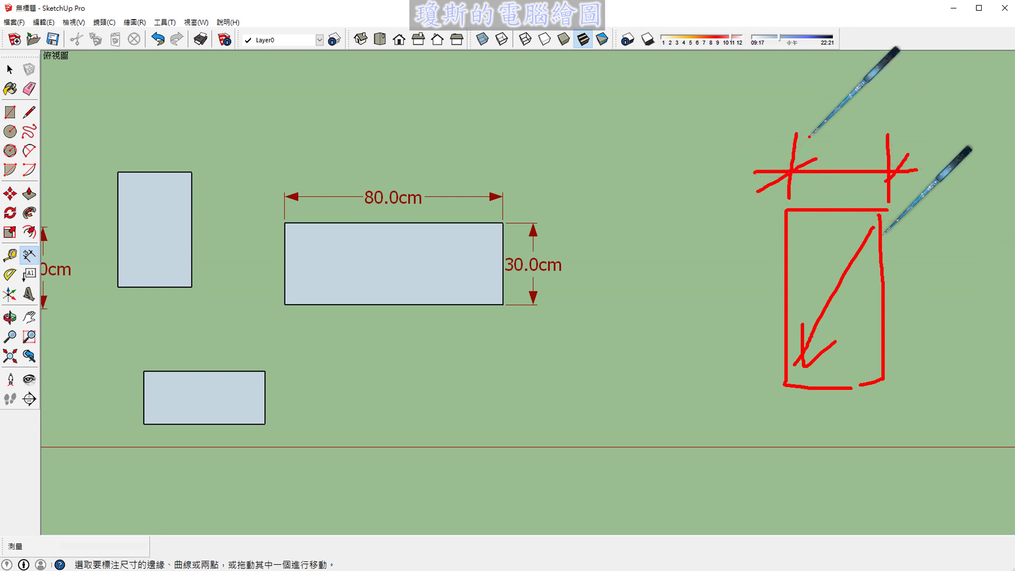
pyautogui.moveTo(826, 113); pyautogui.dragTo(820, 150)
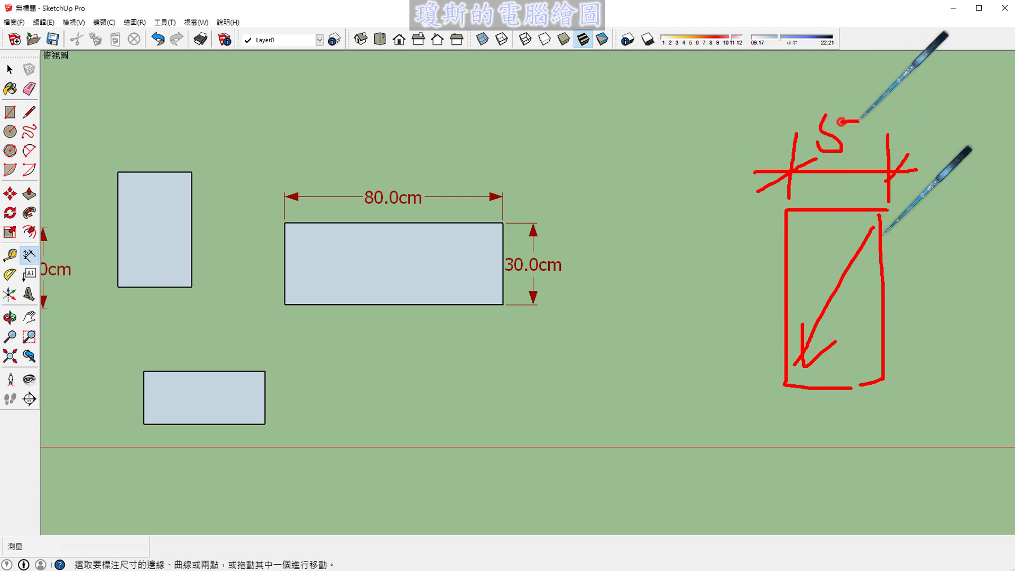
pyautogui.moveTo(882, 115); pyautogui.dragTo(890, 153)
pyautogui.moveTo(683, 209); pyautogui.dragTo(772, 213)
pyautogui.moveTo(710, 185); pyautogui.dragTo(713, 252)
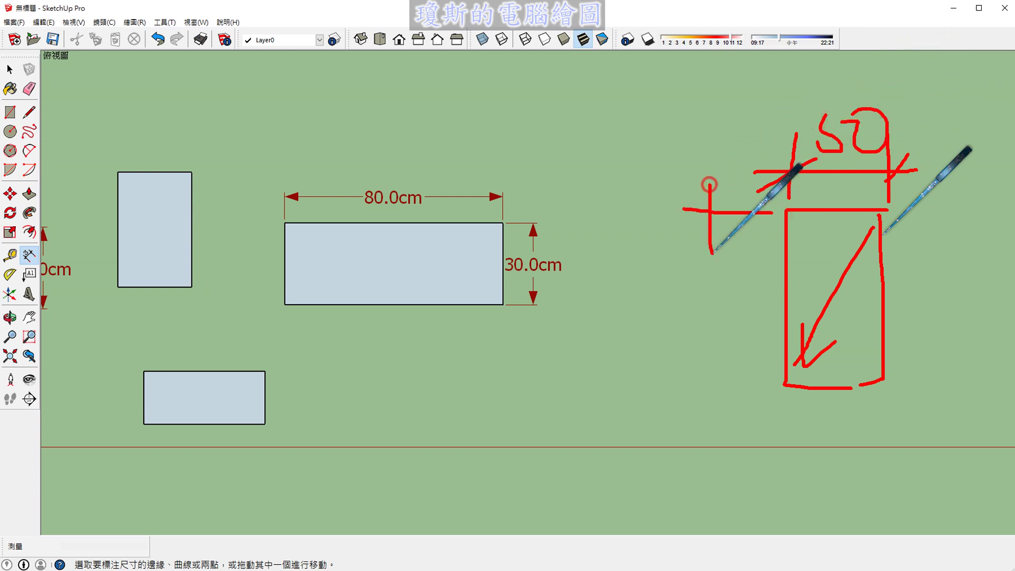
pyautogui.moveTo(673, 389); pyautogui.dragTo(763, 389)
pyautogui.moveTo(719, 419); pyautogui.dragTo(722, 343)
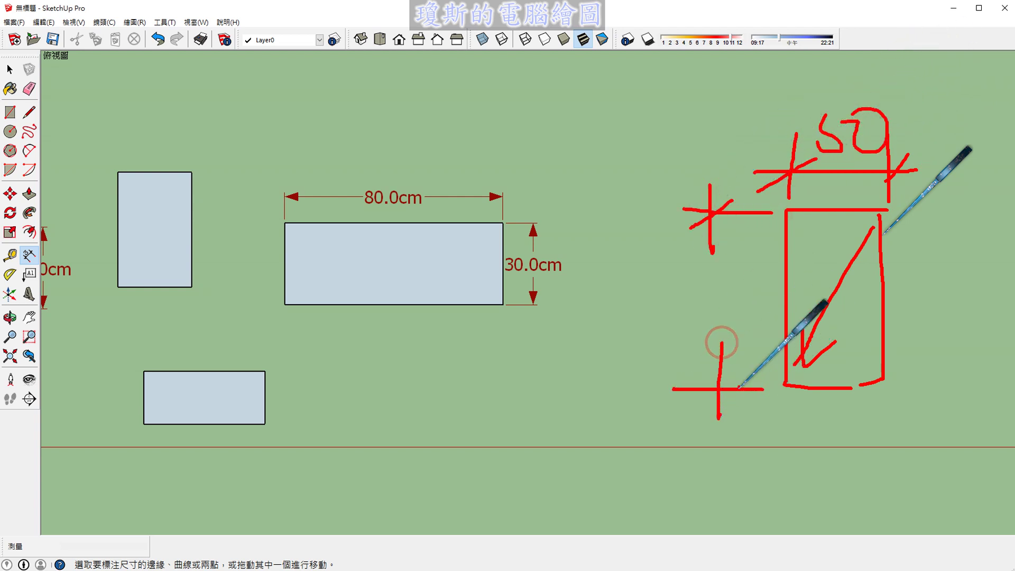
pyautogui.moveTo(690, 410); pyautogui.dragTo(746, 371)
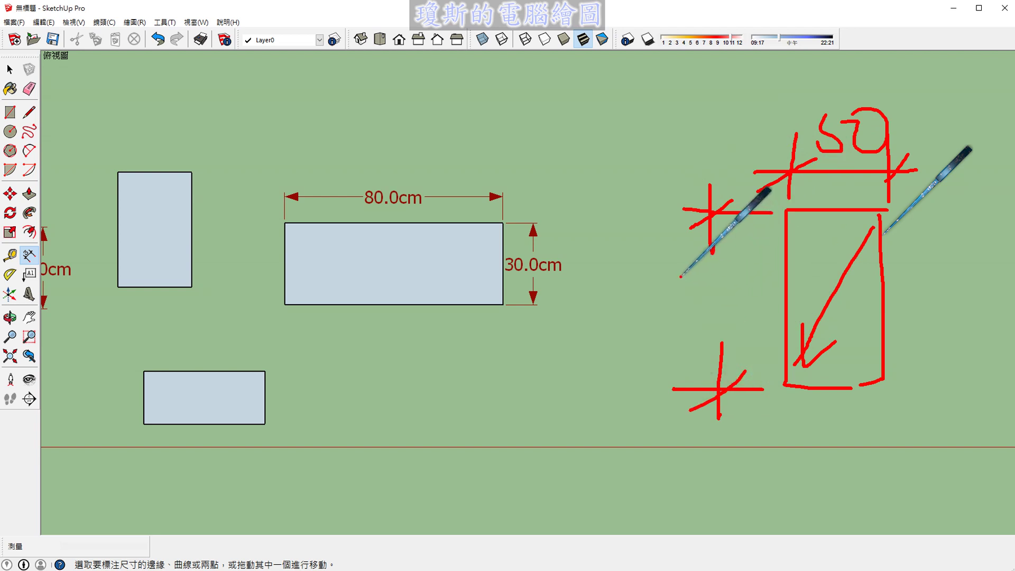
pyautogui.moveTo(680, 280); pyautogui.dragTo(670, 321)
pyautogui.moveTo(690, 294)
pyautogui.mouseDown()
pyautogui.moveTo(718, 291)
pyautogui.moveTo(697, 290)
pyautogui.mouseUp()
pyautogui.moveTo(738, 292); pyautogui.dragTo(735, 291)
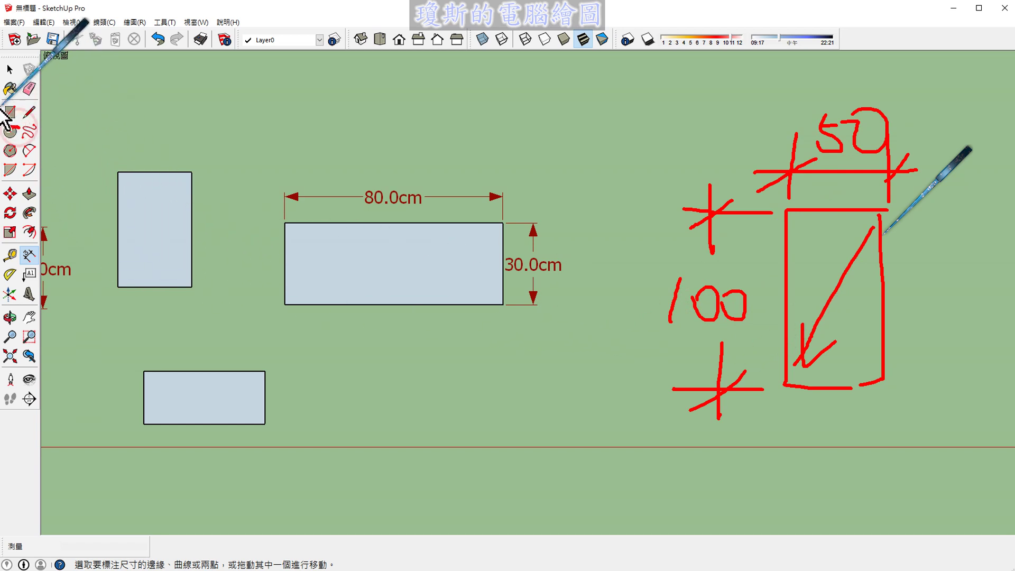
pyautogui.moveTo(20, 104); pyautogui.dragTo(12, 100)
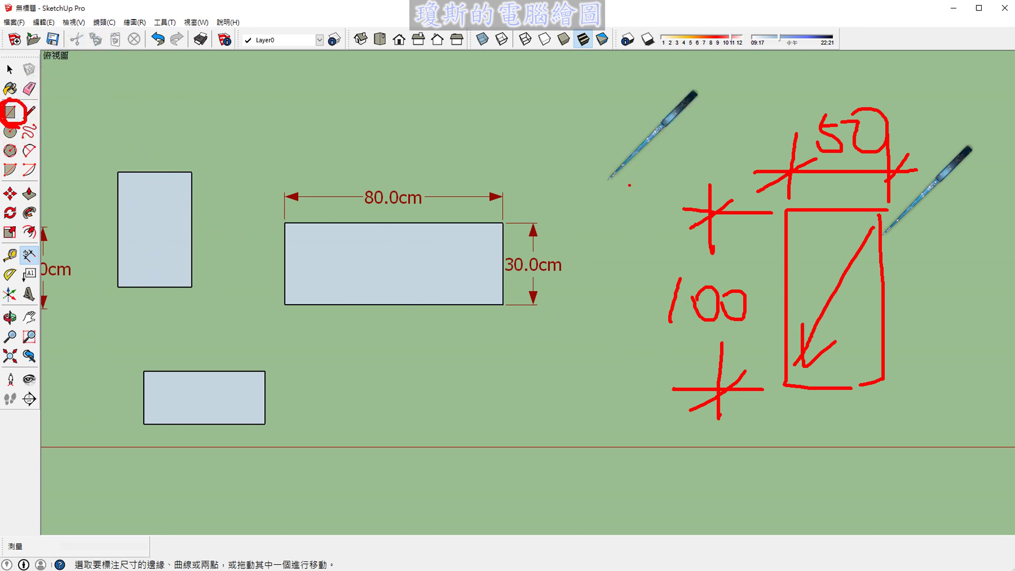
pyautogui.moveTo(894, 223)
pyautogui.mouseDown()
pyautogui.moveTo(884, 222)
pyautogui.moveTo(914, 235)
pyautogui.mouseUp()
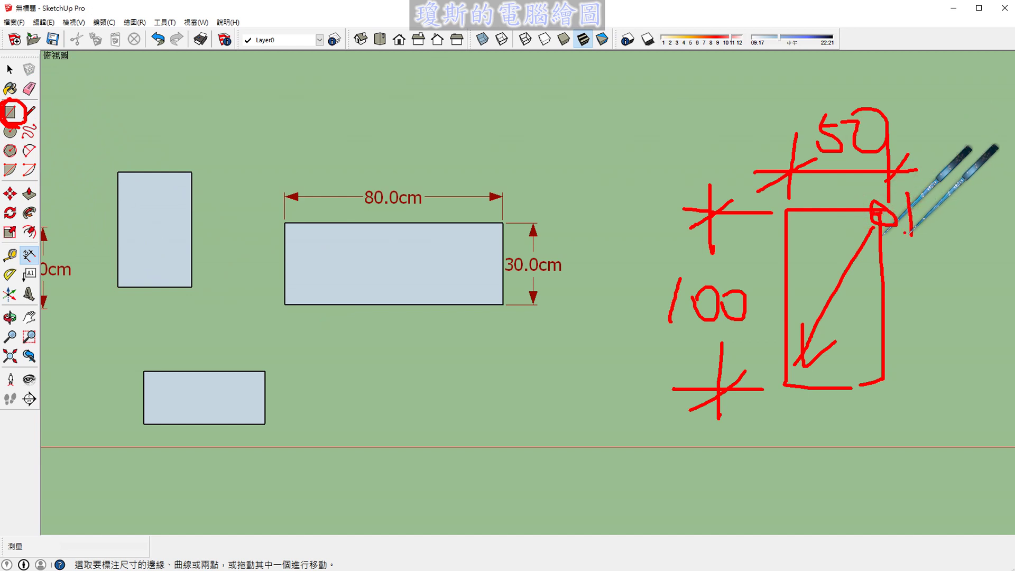
pyautogui.moveTo(796, 388); pyautogui.dragTo(791, 375)
pyautogui.moveTo(836, 341)
pyautogui.mouseDown()
pyautogui.moveTo(803, 365)
pyautogui.moveTo(647, 424)
pyautogui.moveTo(193, 458)
pyautogui.moveTo(130, 532)
pyautogui.moveTo(161, 532)
pyautogui.mouseUp()
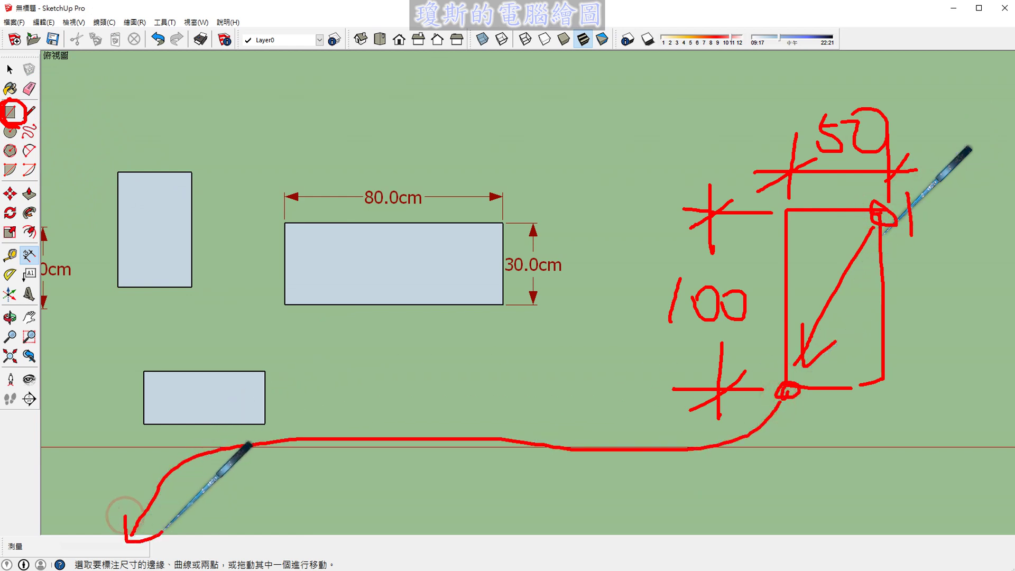
pyautogui.moveTo(212, 505)
pyautogui.mouseDown()
pyautogui.moveTo(223, 515)
pyautogui.moveTo(207, 528)
pyautogui.moveTo(233, 499)
pyautogui.moveTo(246, 507)
pyautogui.moveTo(253, 539)
pyautogui.mouseUp()
pyautogui.click(264, 524)
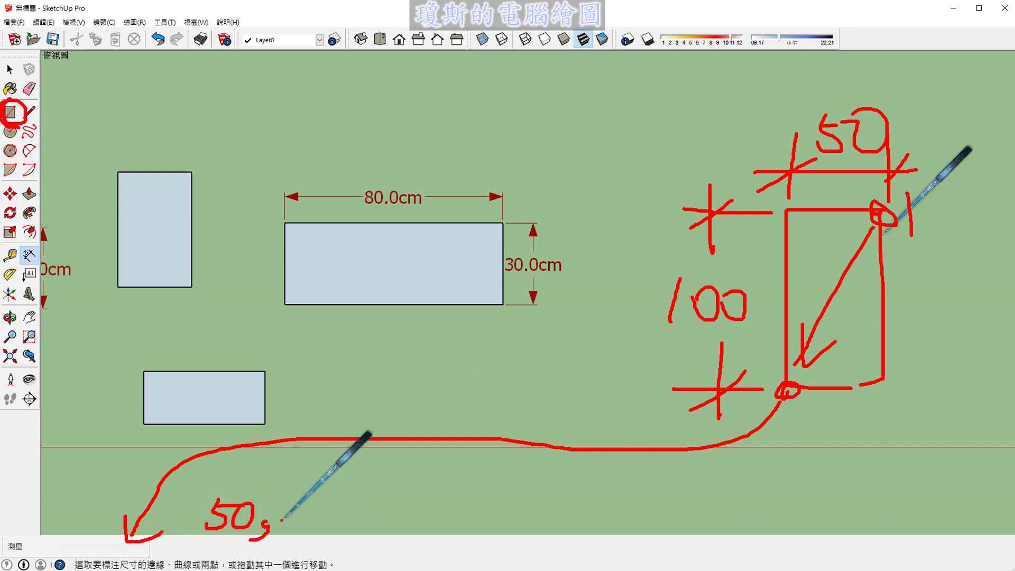
pyautogui.moveTo(276, 508)
pyautogui.mouseDown()
pyautogui.moveTo(273, 534)
pyautogui.moveTo(299, 512)
pyautogui.moveTo(344, 512)
pyautogui.mouseUp()
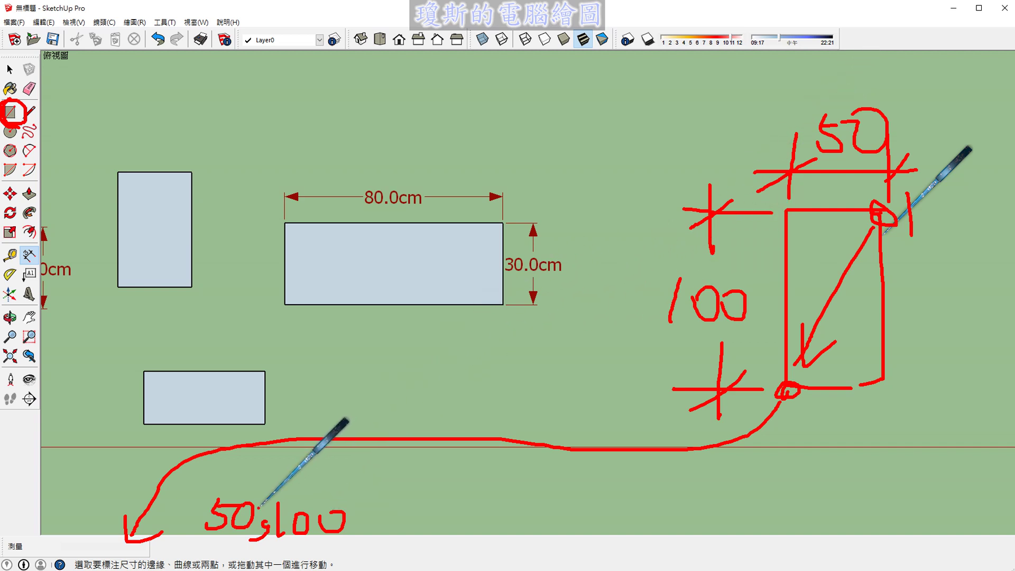
pyautogui.click(355, 485)
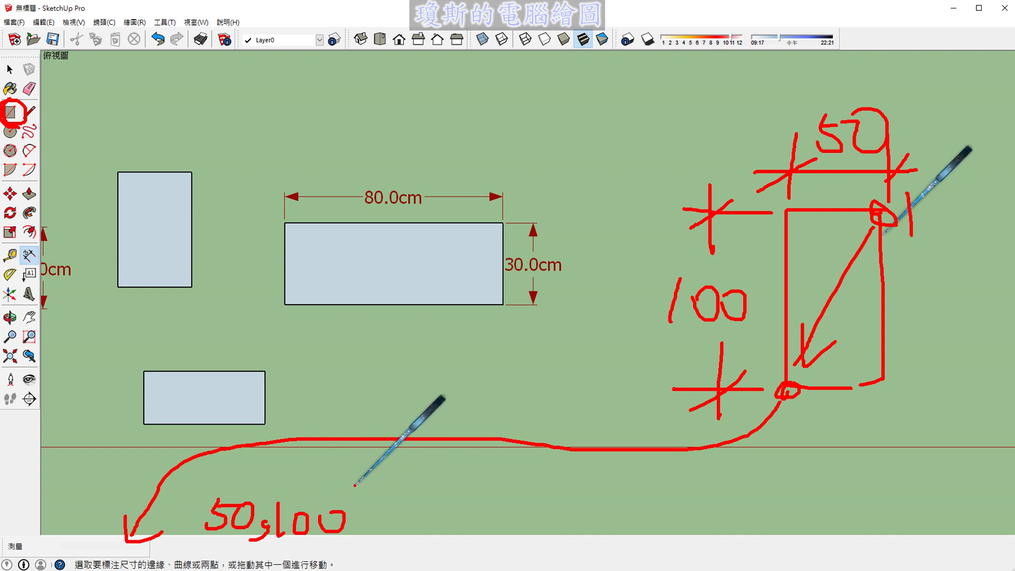
pyautogui.press('Escape')
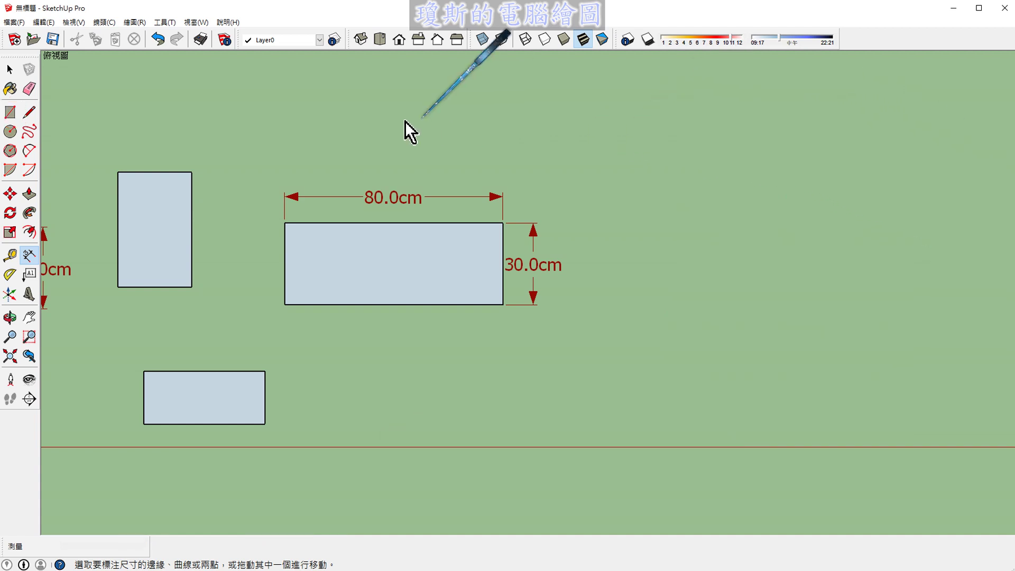
# Draw a rectangle at the far right by typing 50,100 for a 50 × 100 cm size.
pyautogui.click(10, 112)
pyautogui.write('50,100')
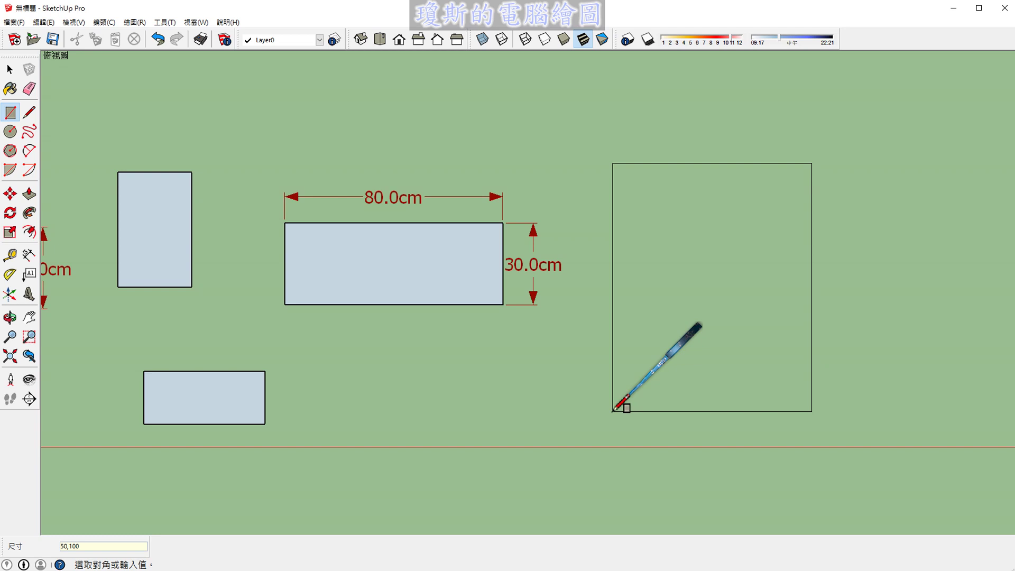
pyautogui.press('Return')
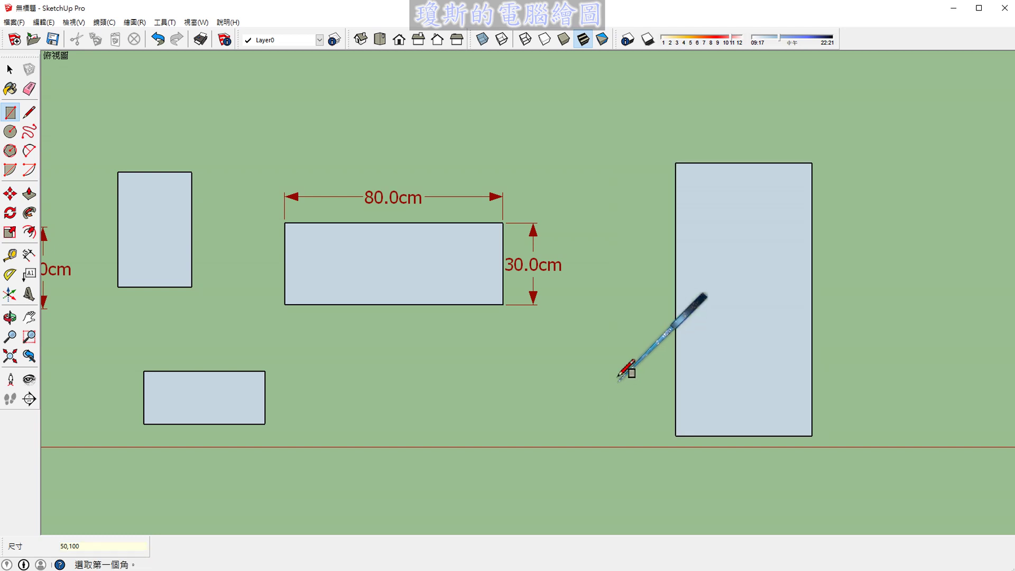
pyautogui.press('space')
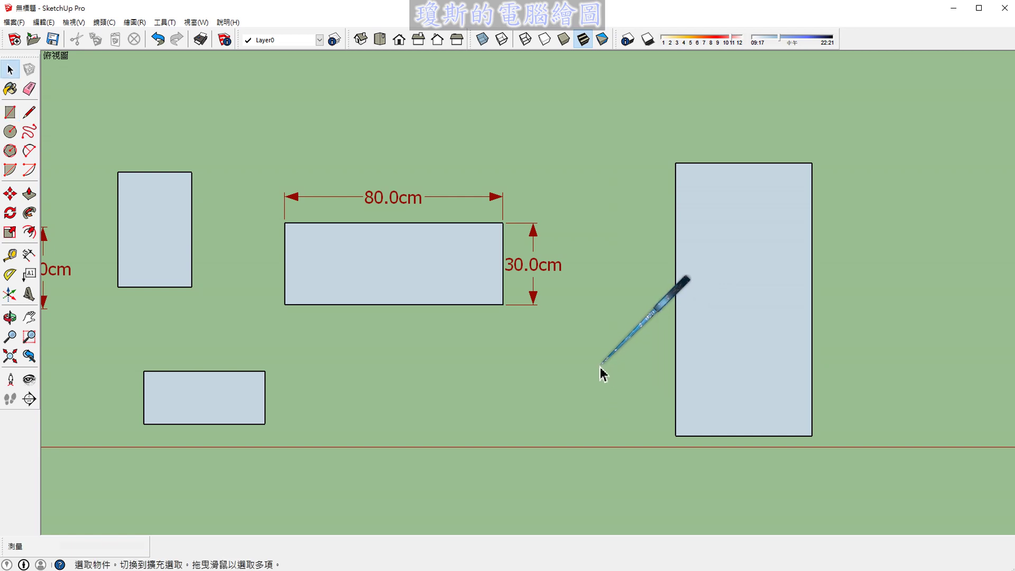
# Dimension its top edge as 50.0 cm and right edge as 100.0 cm.
pyautogui.click(29, 254)
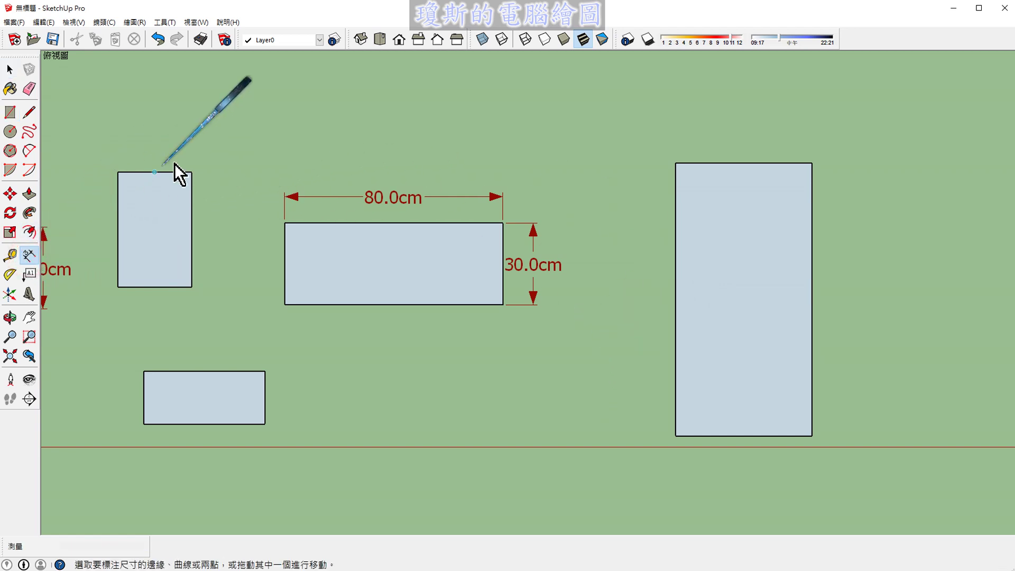
pyautogui.click(711, 163)
pyautogui.click(725, 129)
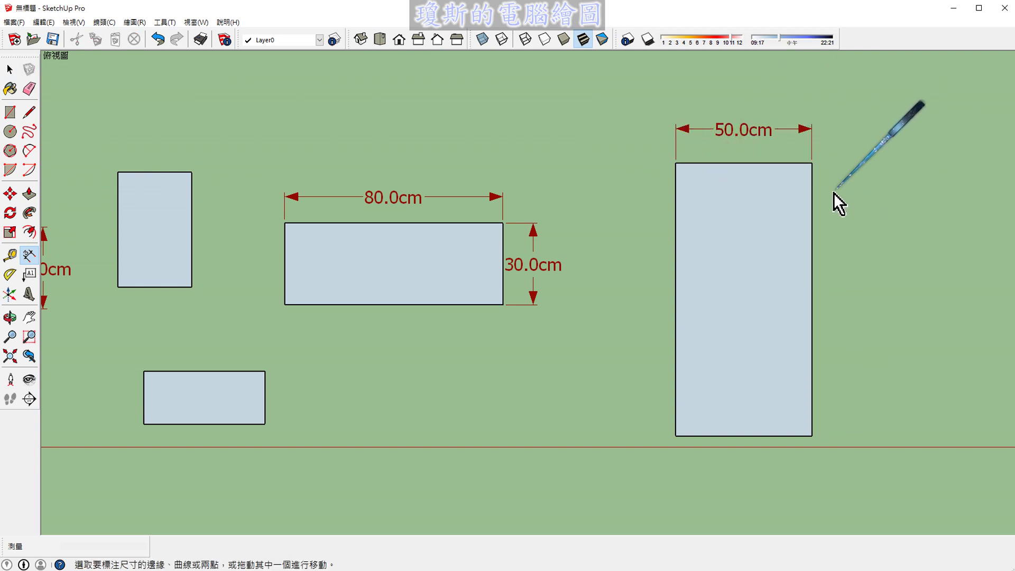
pyautogui.click(813, 205)
pyautogui.click(864, 208)
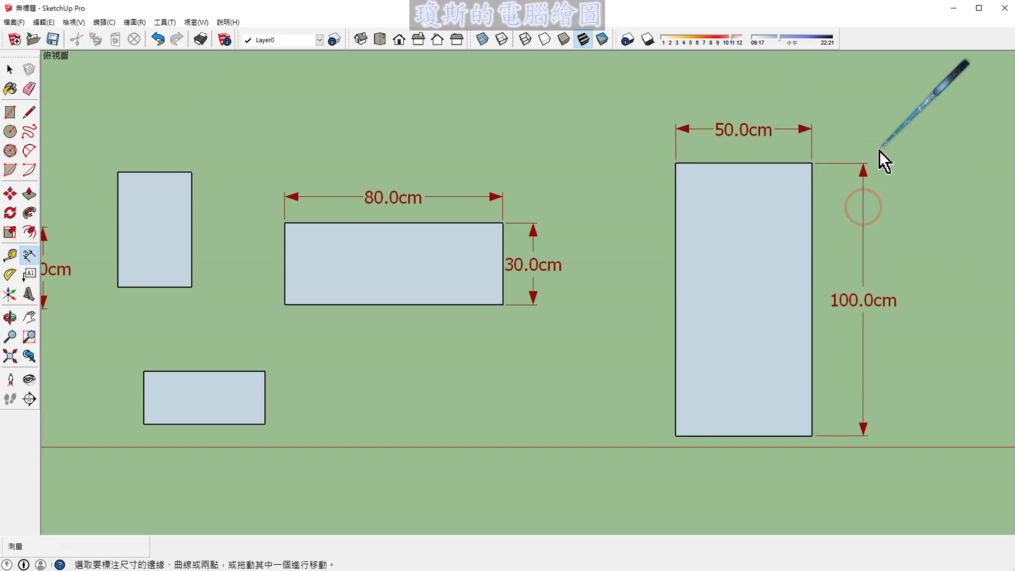
pyautogui.press('space')
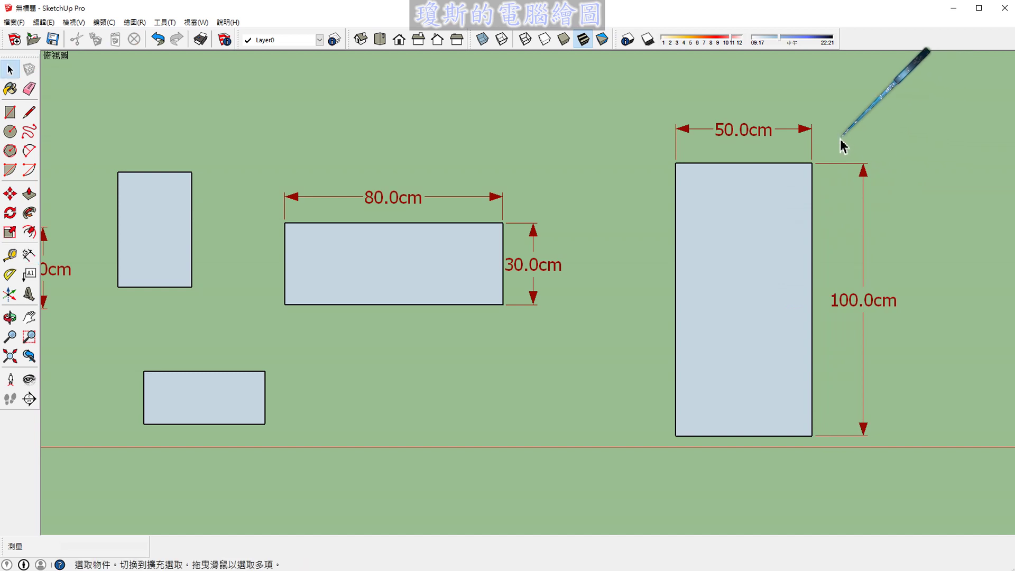
pyautogui.scroll(-2, 843, 143)
# Zoom out and pan until the 80×30 and 50×100 cm rectangles and their dimensions all fit.
pyautogui.scroll(-1, 651, 272)
pyautogui.keyDown('shift'); pyautogui.moveTo(583, 301); pyautogui.dragTo(630, 313, button='middle'); pyautogui.keyUp('shift')
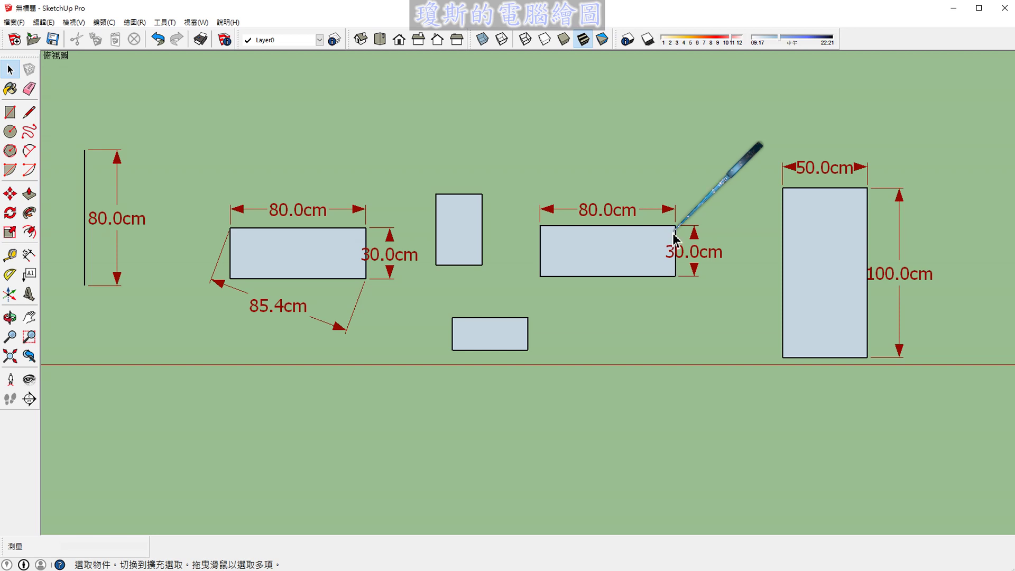
pyautogui.keyDown('shift'); pyautogui.moveTo(707, 355); pyautogui.dragTo(678, 356, button='middle'); pyautogui.keyUp('shift')
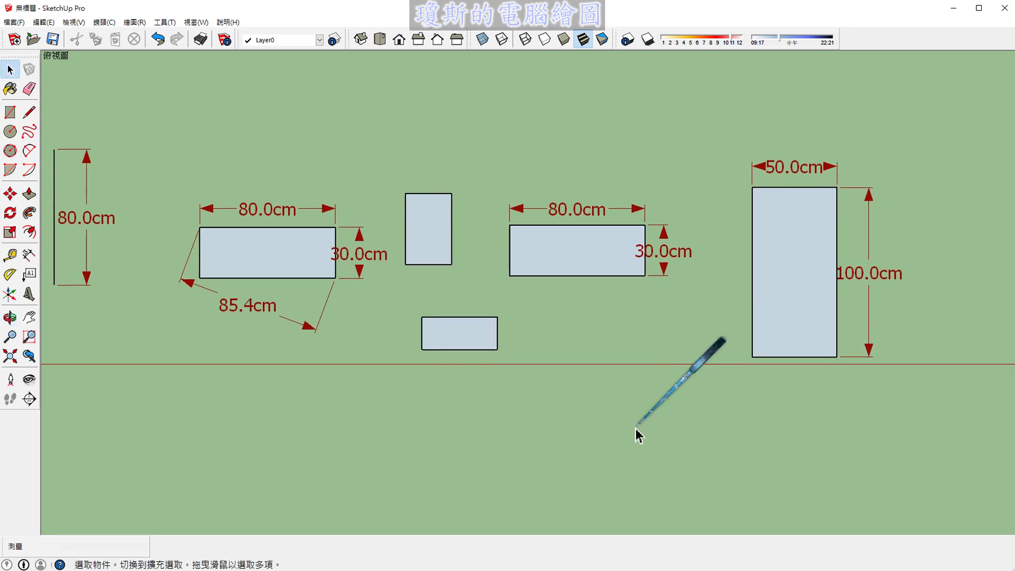